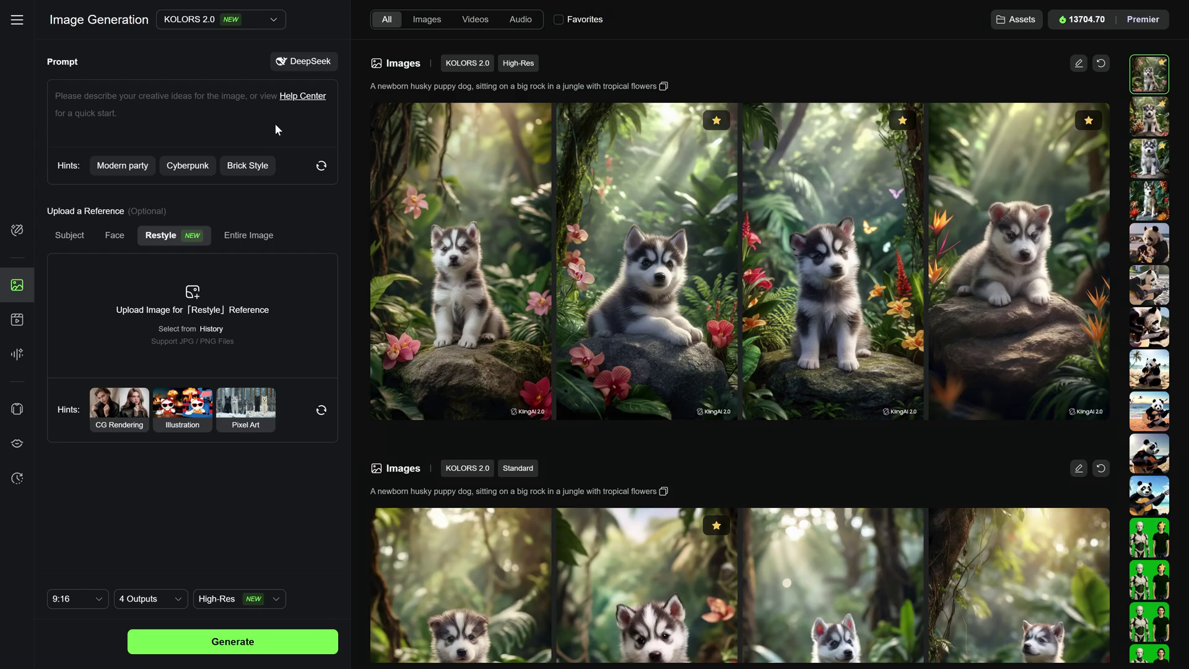
Browse the image model list past KOLORS 1.5 and 2.0, leaving KOLORS 2.0 selected
{"action": "left_click", "coordinate": [277, 23]}
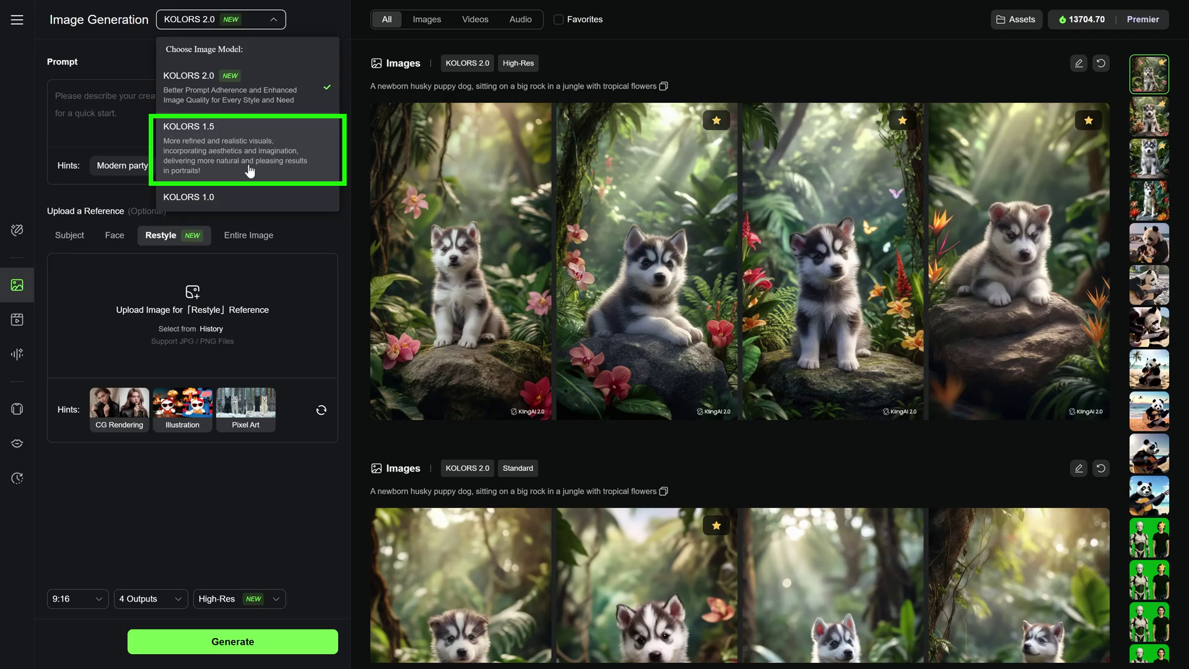
{"action": "mouse_move", "coordinate": [243, 109]}
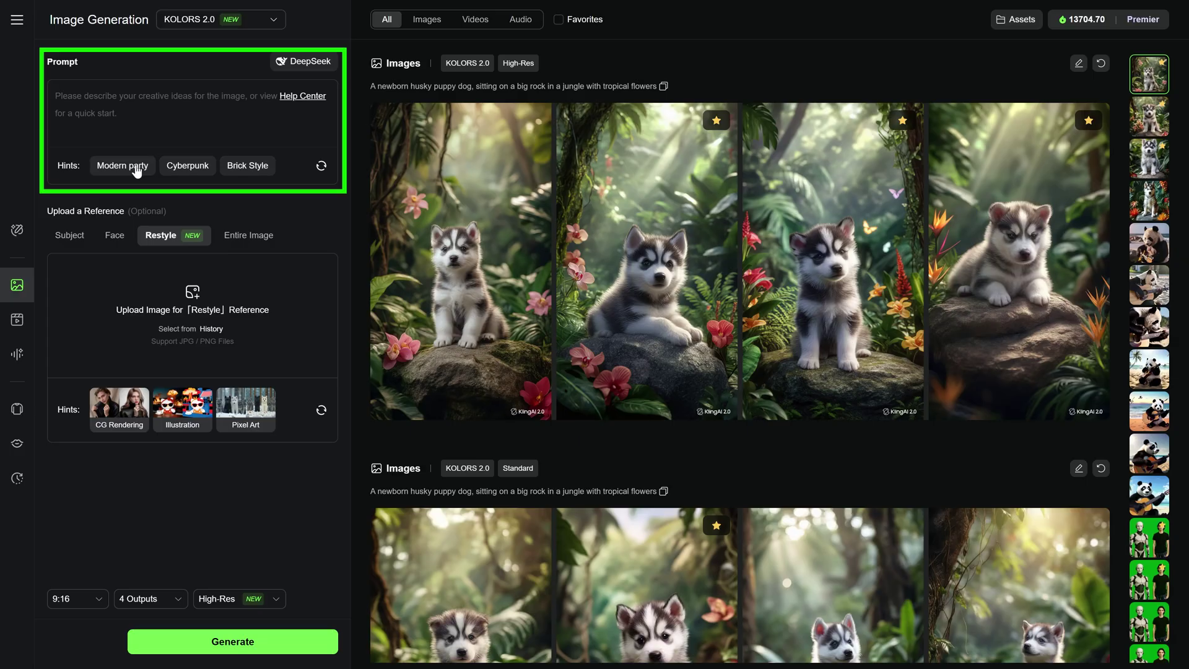
Load the Modern party example, clear the prompt, and refresh hints to Street Food Market and Space Exploration
{"action": "left_click", "coordinate": [137, 171]}
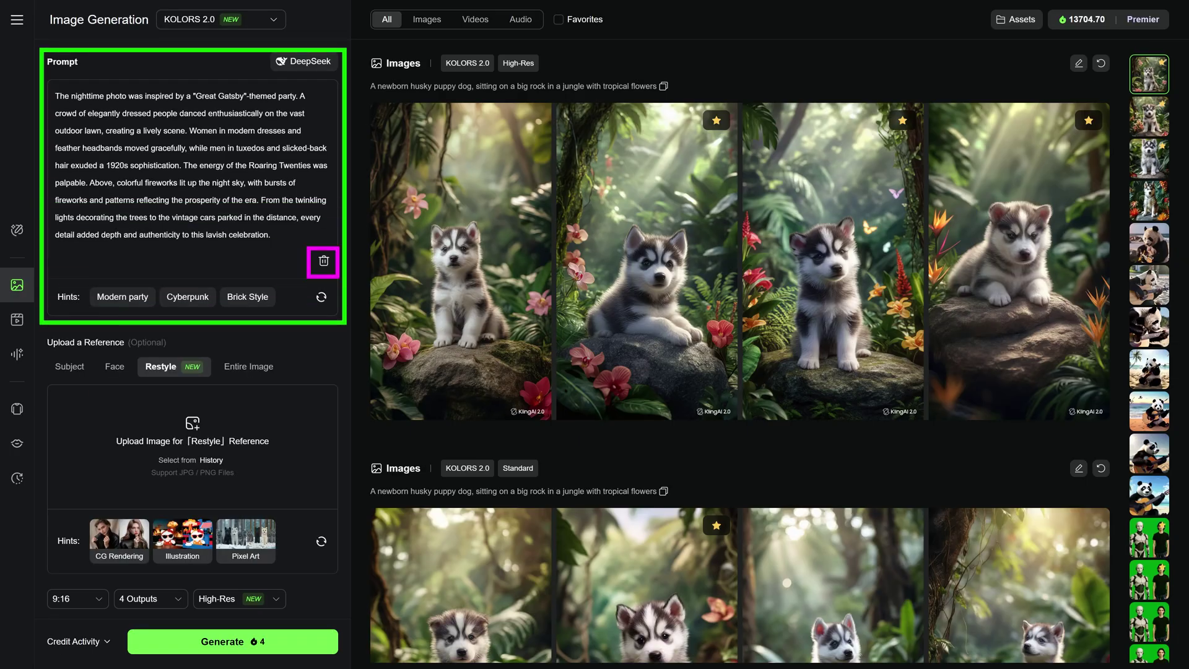
{"action": "left_click", "coordinate": [321, 263]}
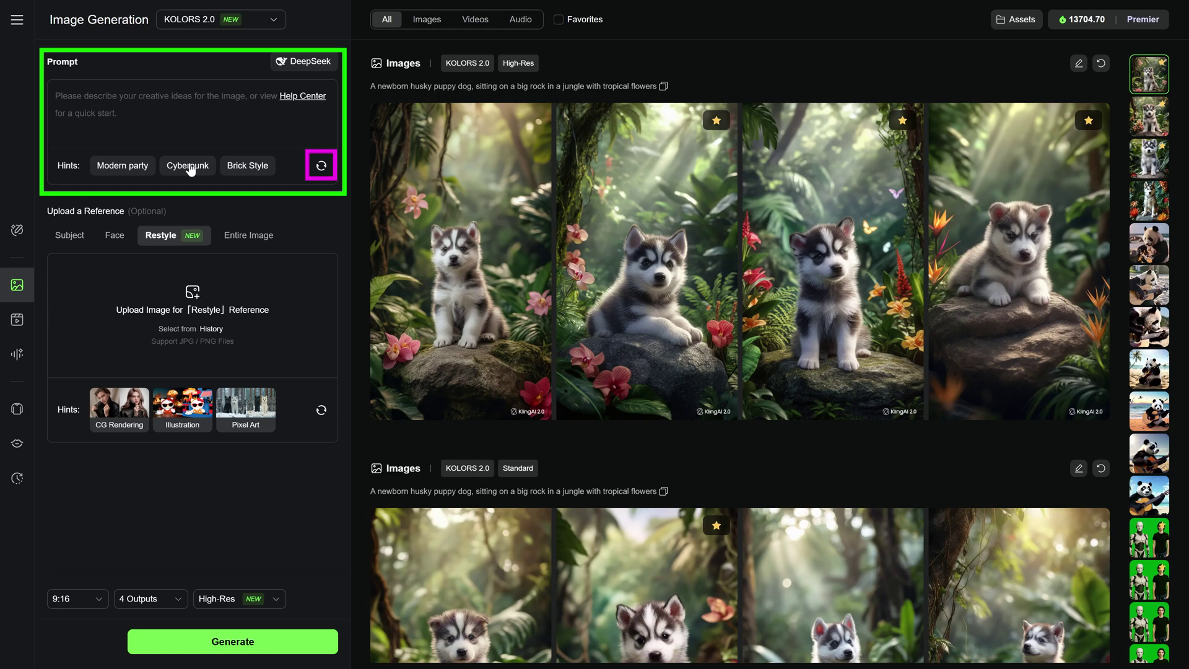
{"action": "left_click", "coordinate": [321, 167]}
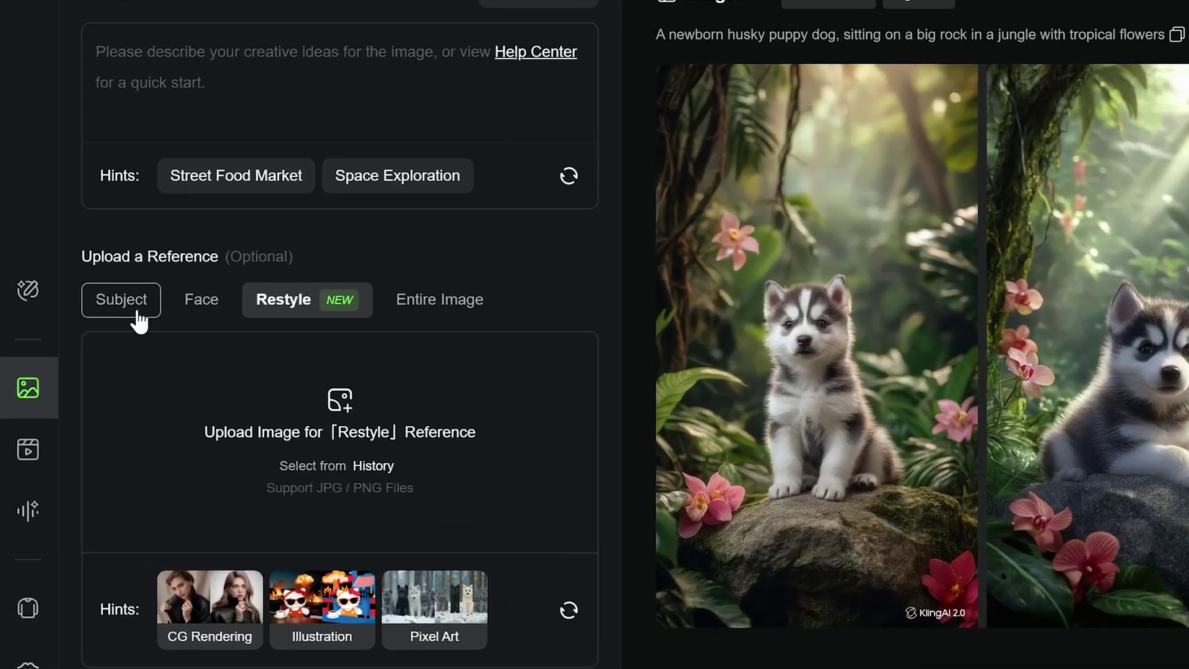
Refresh the Restyle reference hints from CG Rendering, Illustration, Pixel Art to Poetic Anime, Comics, Anime
{"action": "mouse_move", "coordinate": [76, 241]}
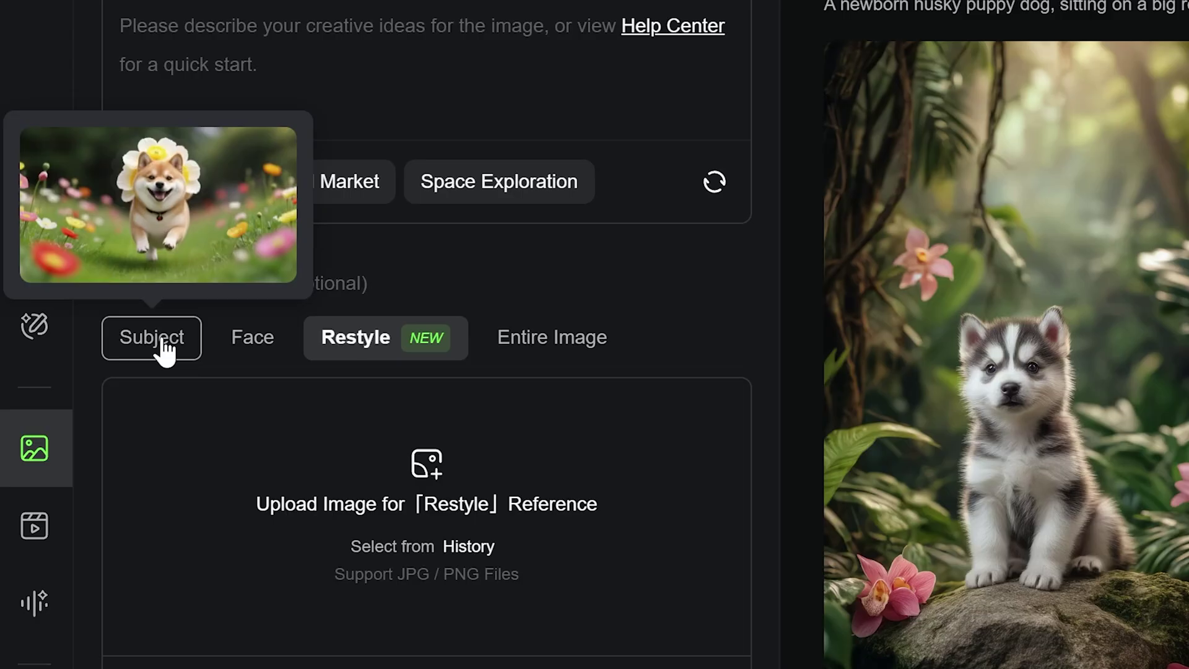
{"action": "mouse_move", "coordinate": [256, 352]}
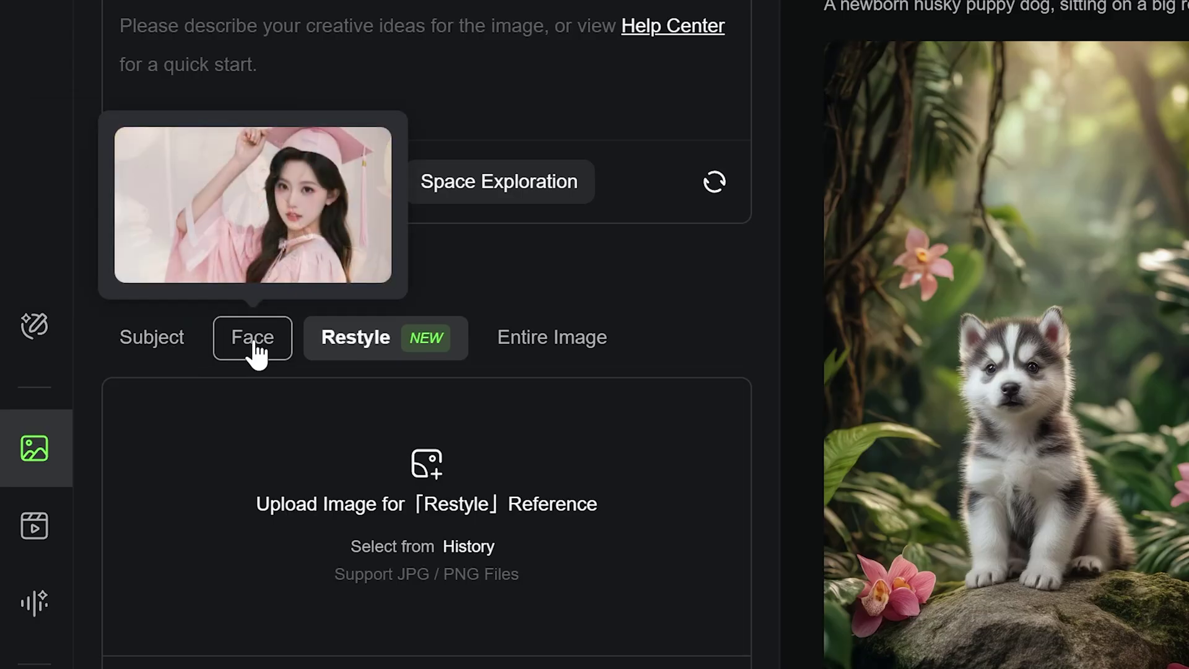
{"action": "mouse_move", "coordinate": [356, 351]}
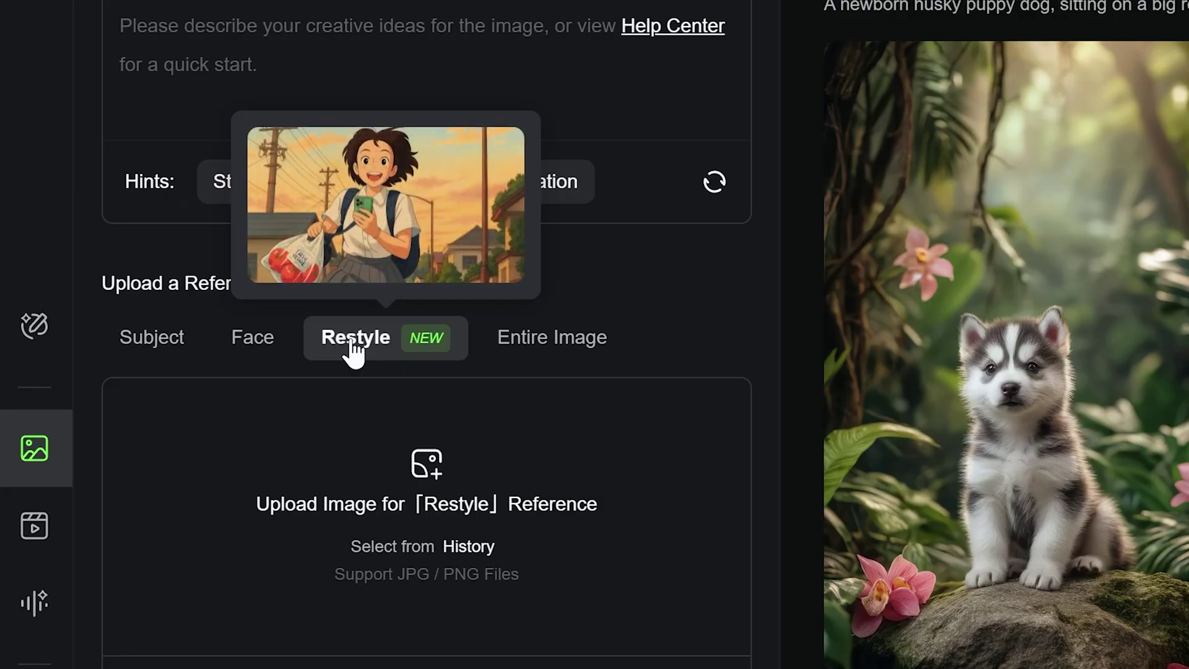
{"action": "mouse_move", "coordinate": [512, 353]}
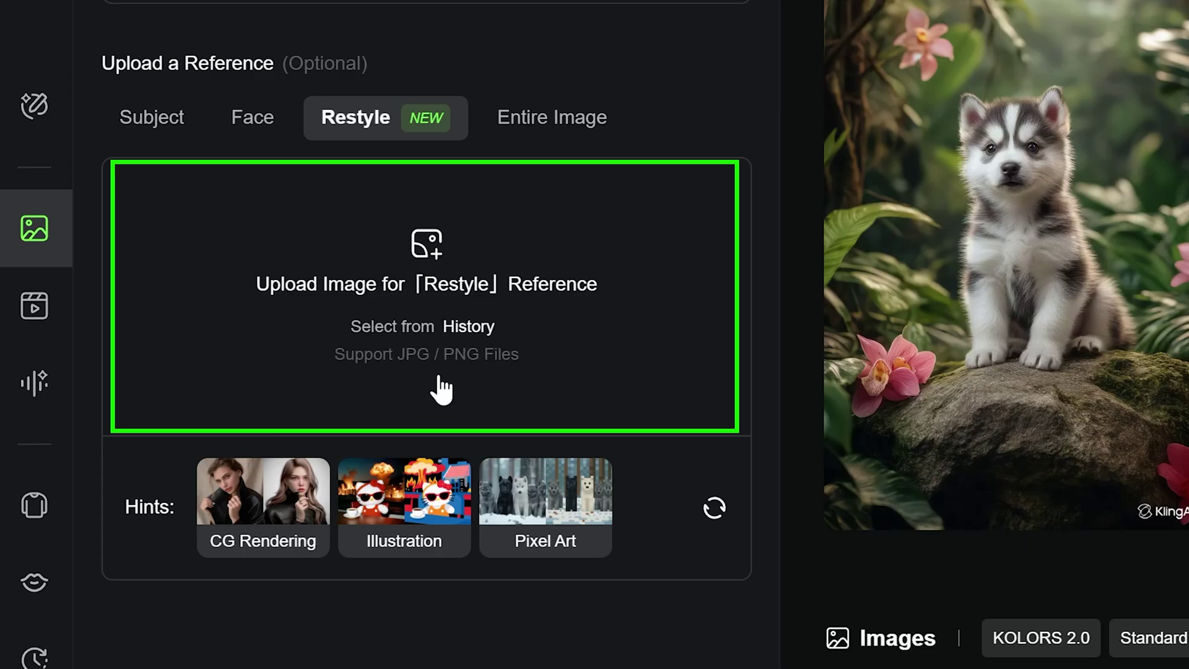
{"action": "mouse_move", "coordinate": [265, 505]}
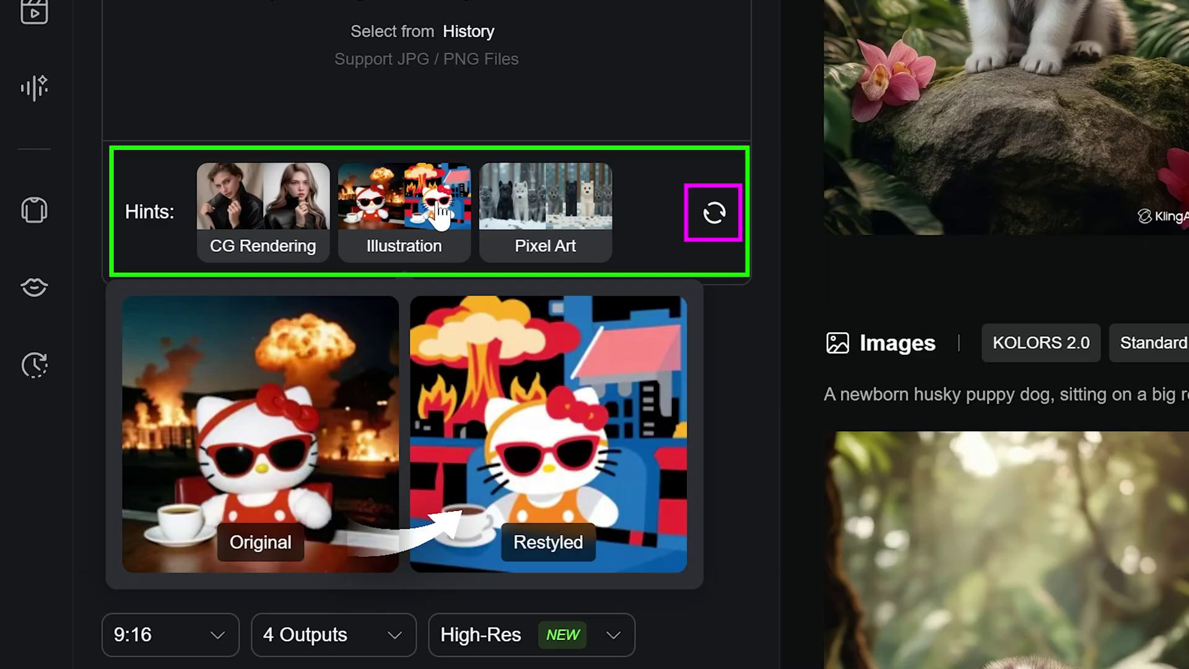
{"action": "mouse_move", "coordinate": [533, 210]}
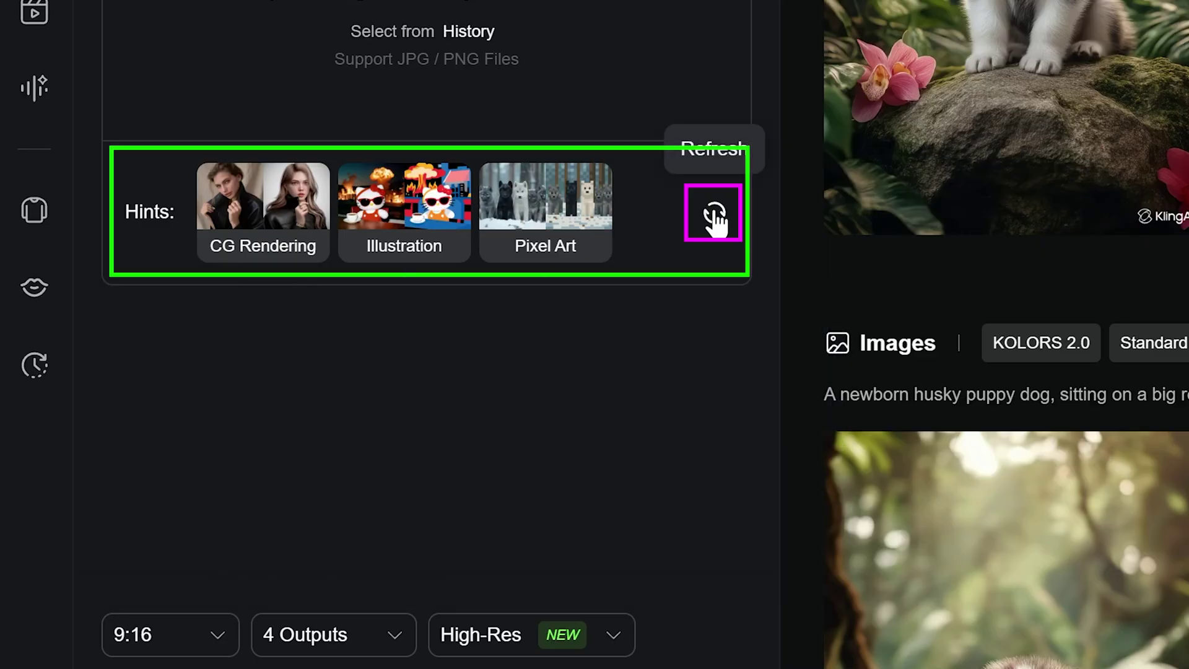
{"action": "left_click", "coordinate": [714, 215]}
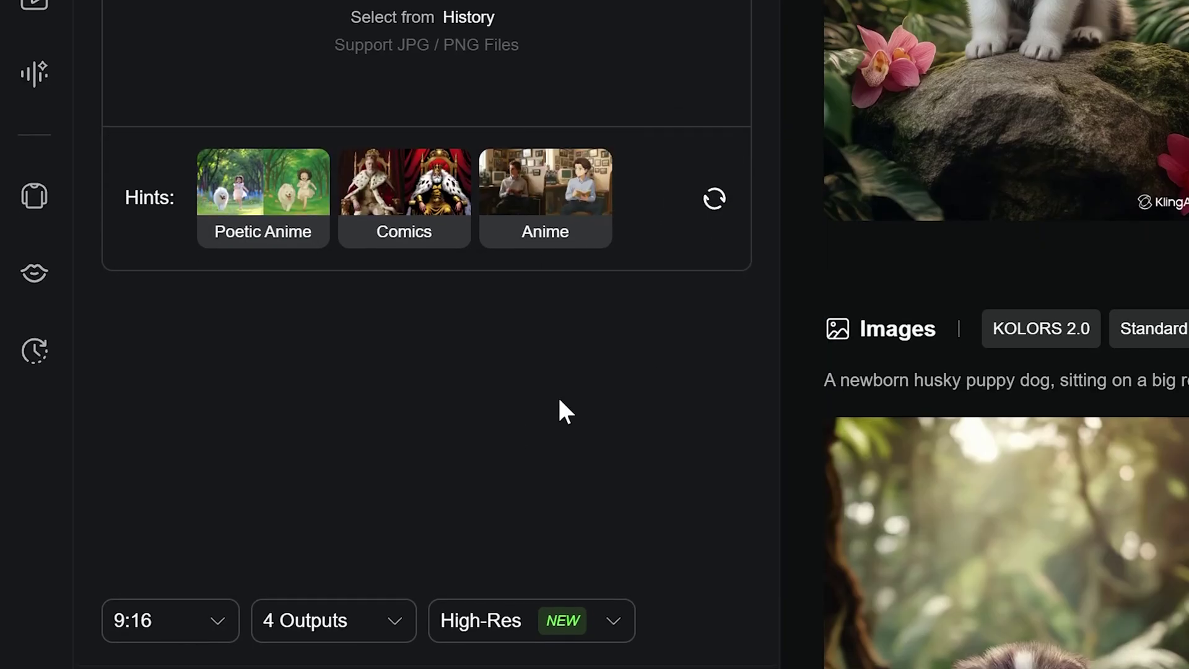
Check the aspect ratio and output menus, keeping 9:16 and 4 outputs, then show quality choices
{"action": "left_click", "coordinate": [218, 610]}
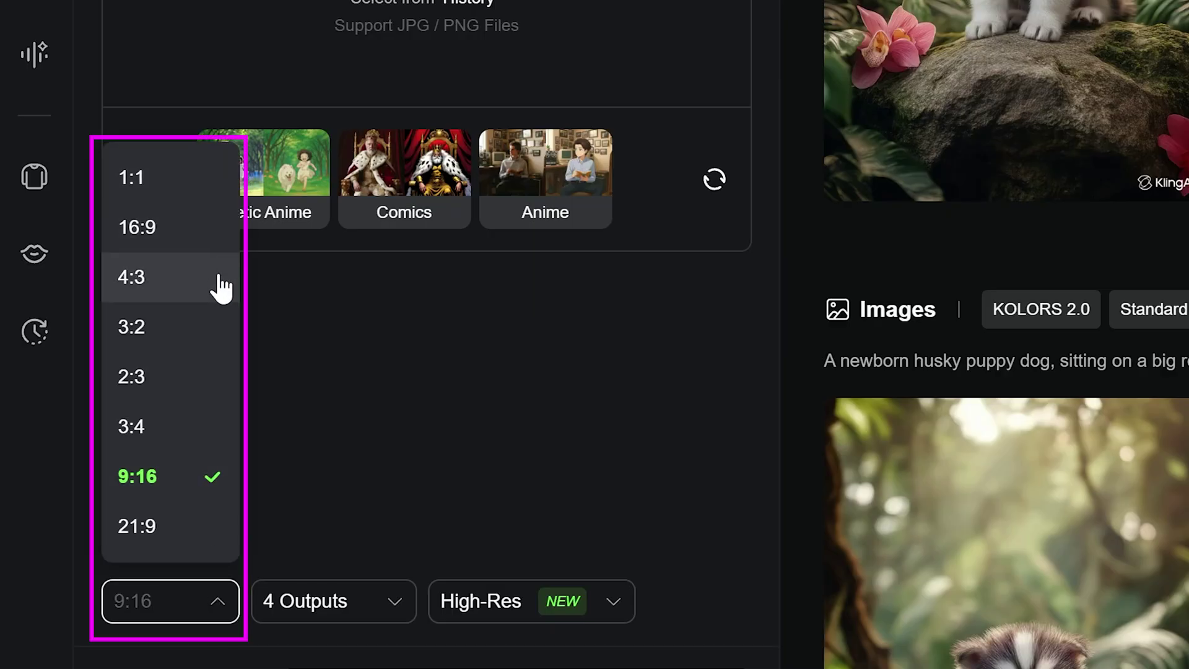
{"action": "left_click", "coordinate": [192, 480]}
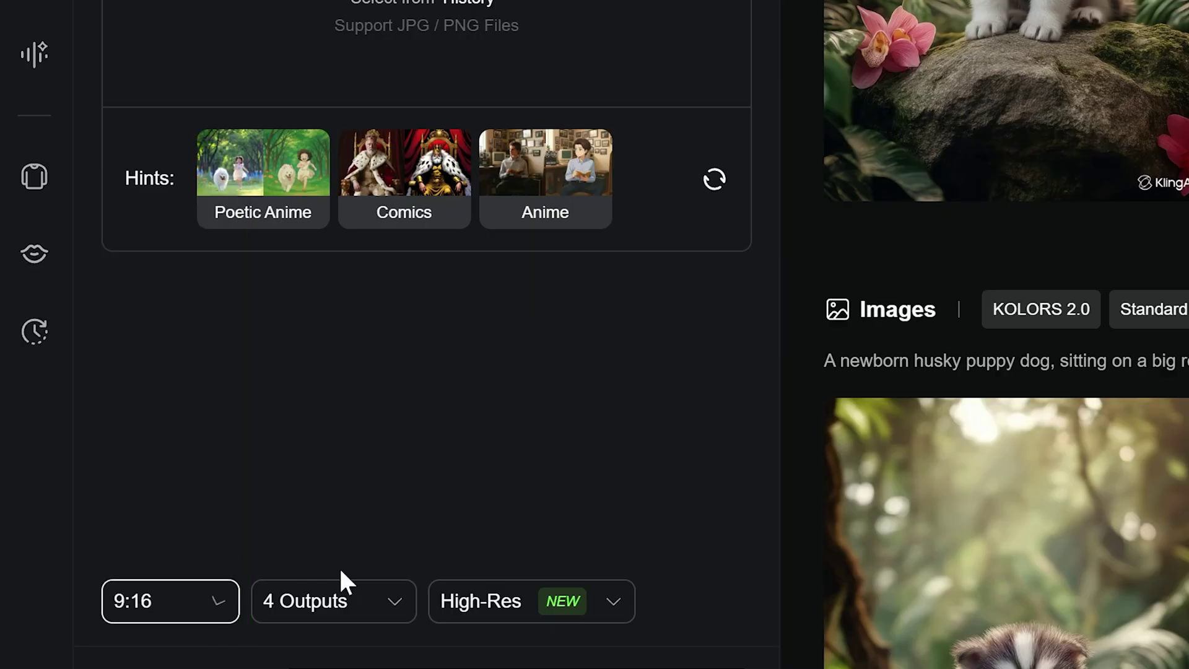
{"action": "left_click", "coordinate": [379, 602]}
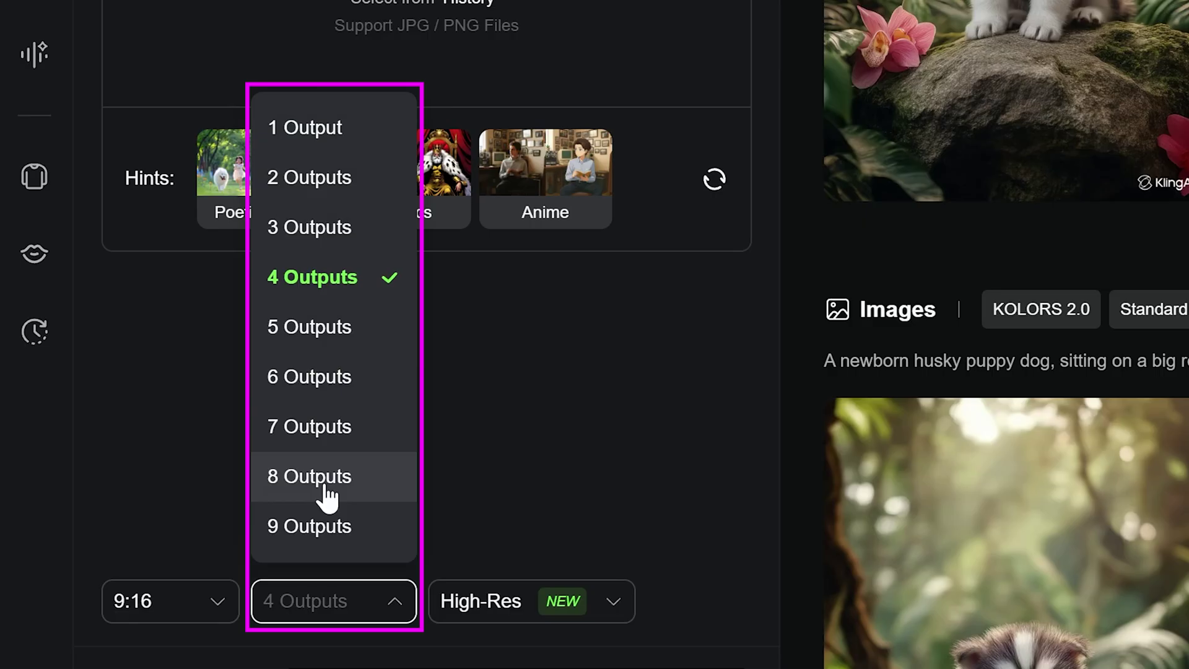
{"action": "left_click", "coordinate": [619, 613]}
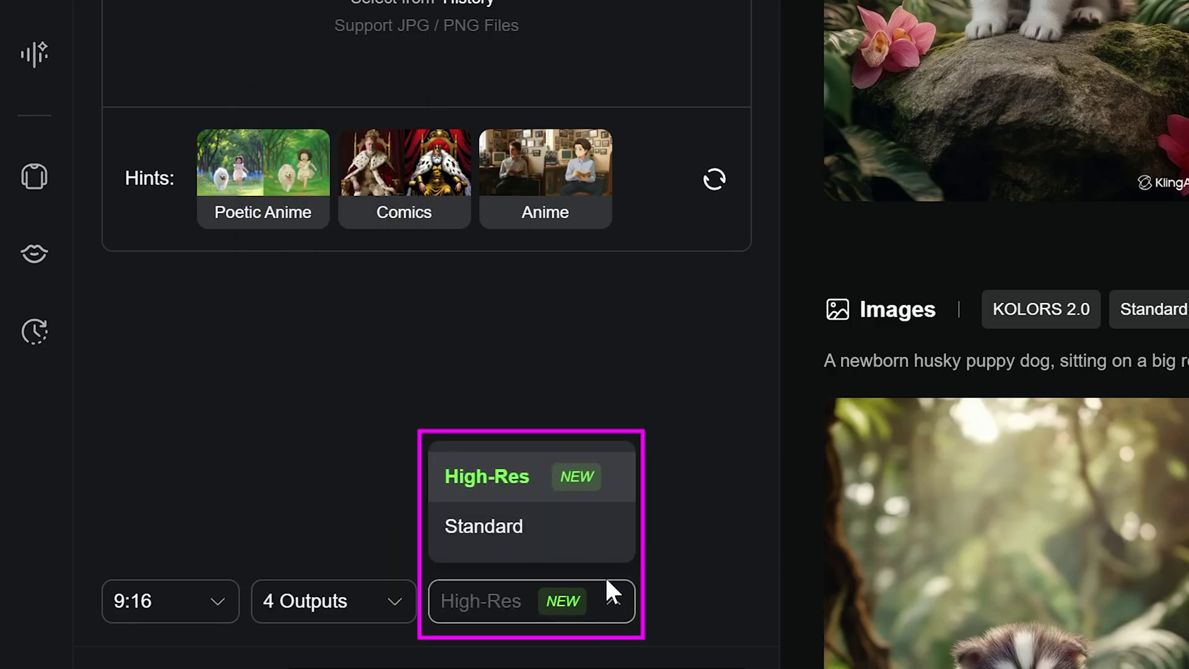
Keep High-Res, switch to KOLORS 1.0, generate the pasted red panda prompt and open the first image
{"action": "left_click", "coordinate": [612, 448]}
{"action": "left_click", "coordinate": [260, 20]}
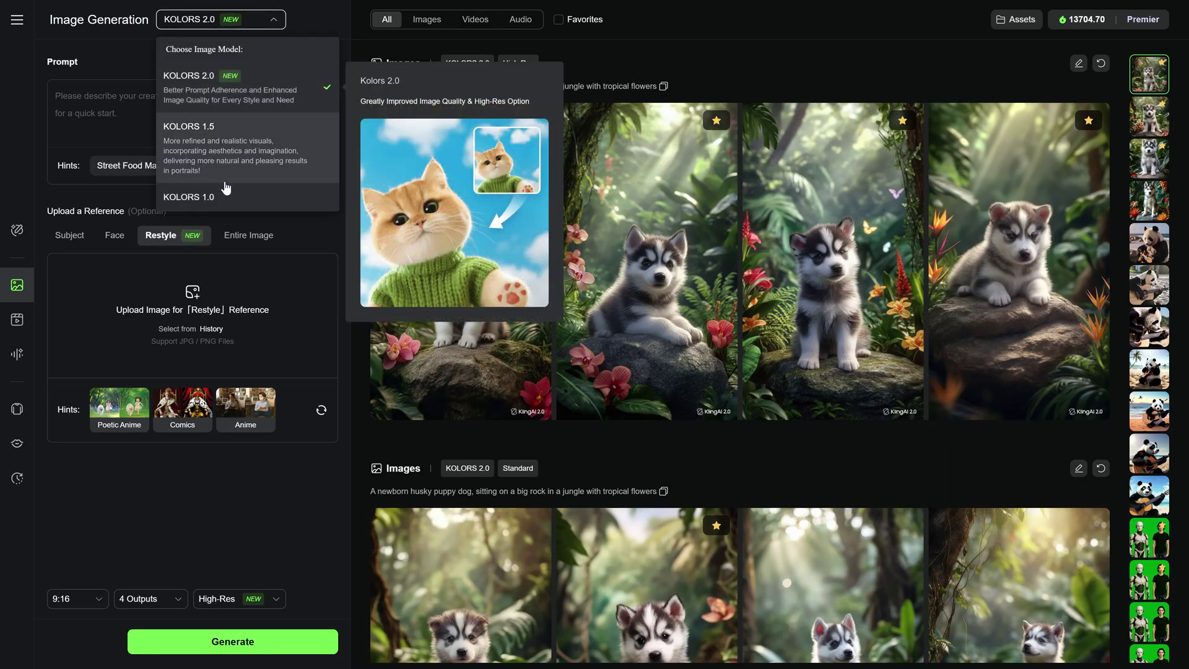
{"action": "left_click", "coordinate": [225, 195]}
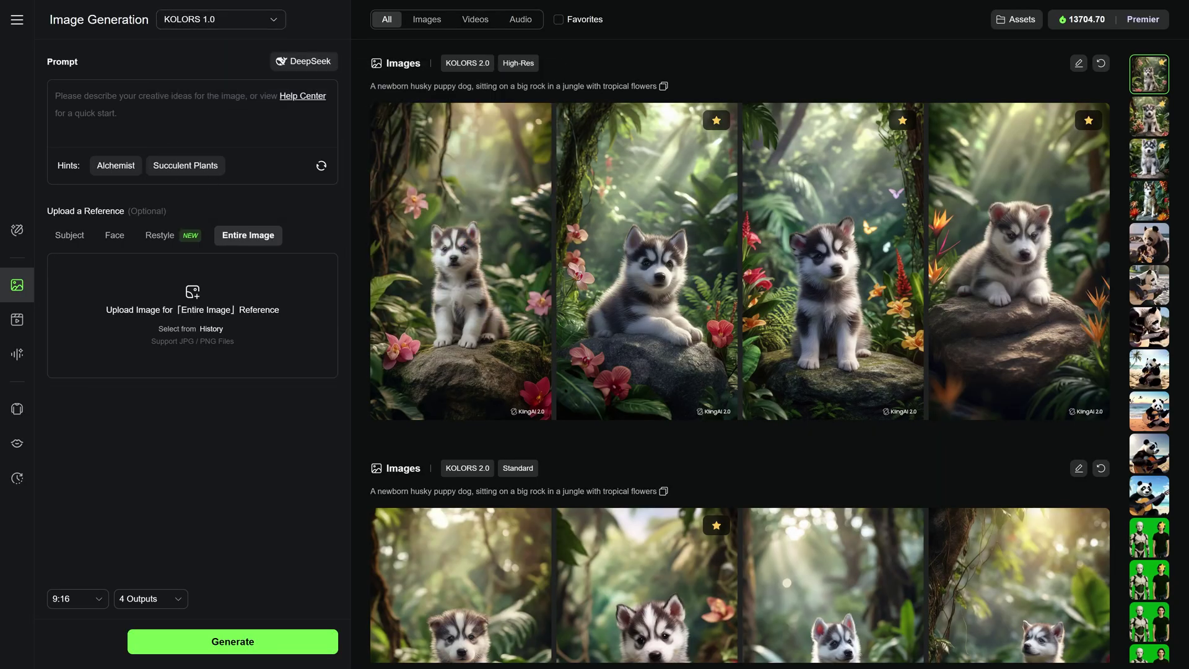
{"action": "type", "text": "A cute red panda cub with fluffy fur resting on a tree branch, surrounded by pink cherry blossom flowers in full bloom. The red panda is looking at the camera with big round eyes and a happy expression, mouth slightly open."}
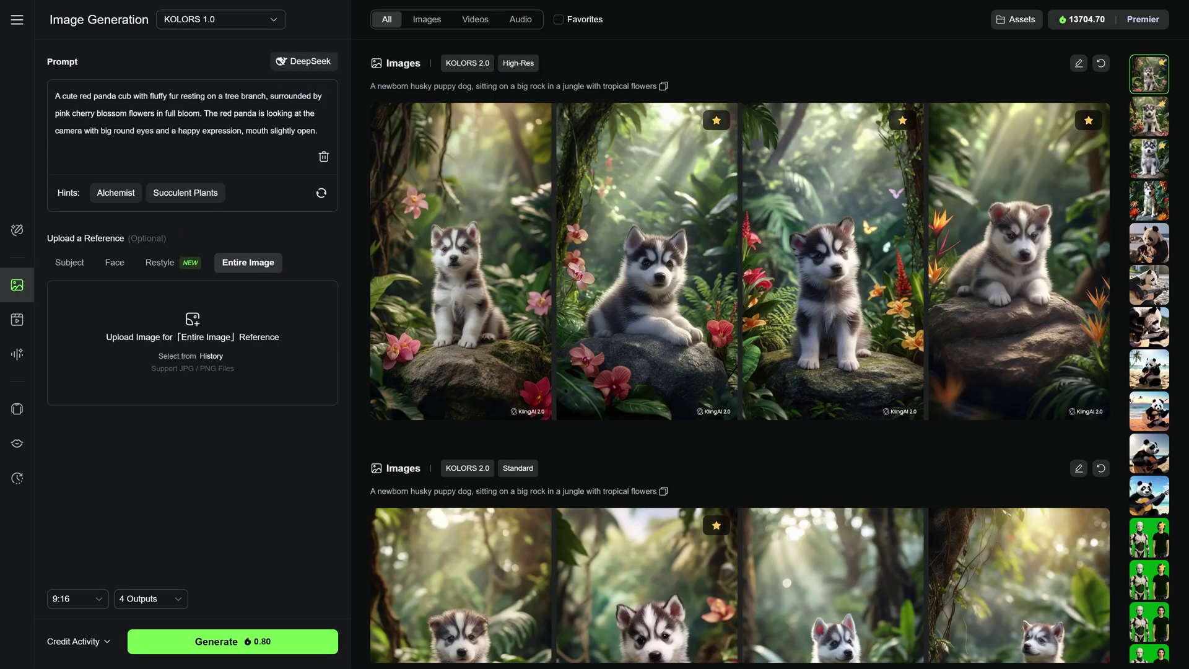
{"action": "left_click", "coordinate": [281, 641]}
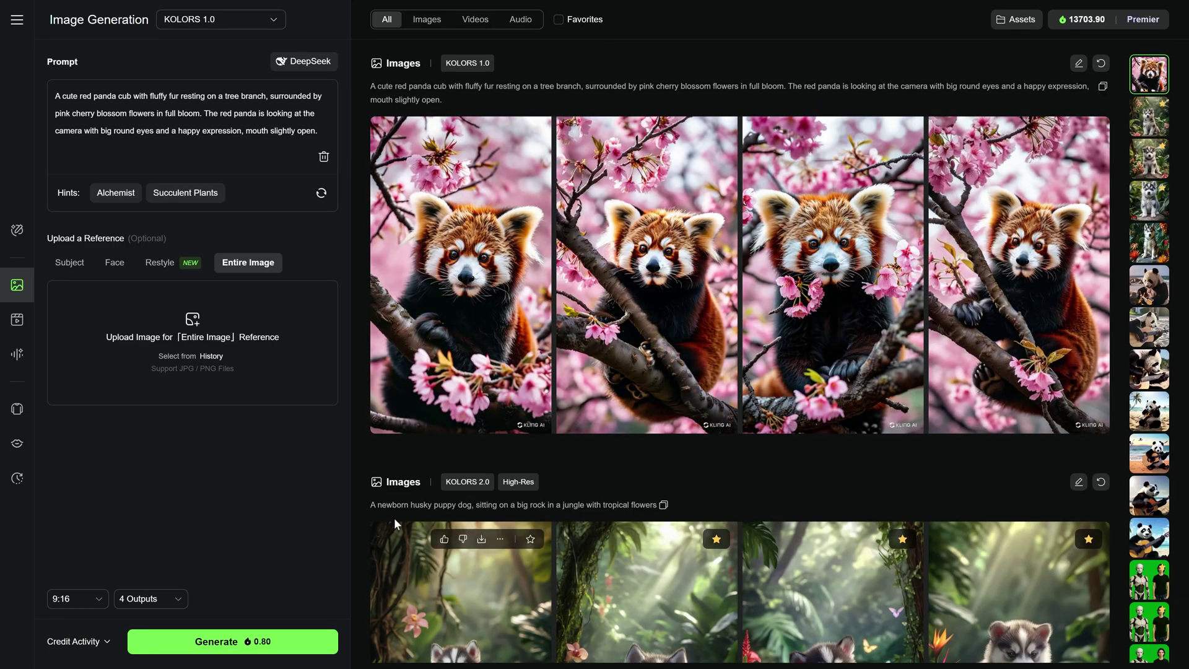
{"action": "left_click", "coordinate": [457, 297]}
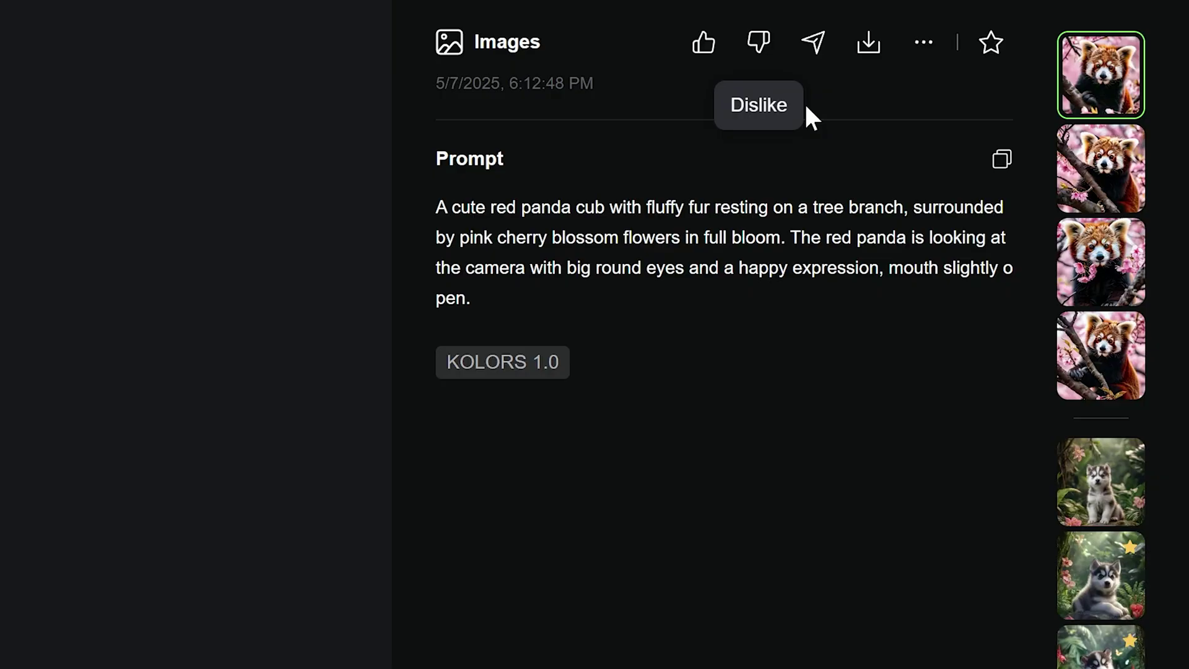
Open and cancel the publish form, toggle Without Watermark off and on, then scroll back to the feed
{"action": "left_click", "coordinate": [813, 42]}
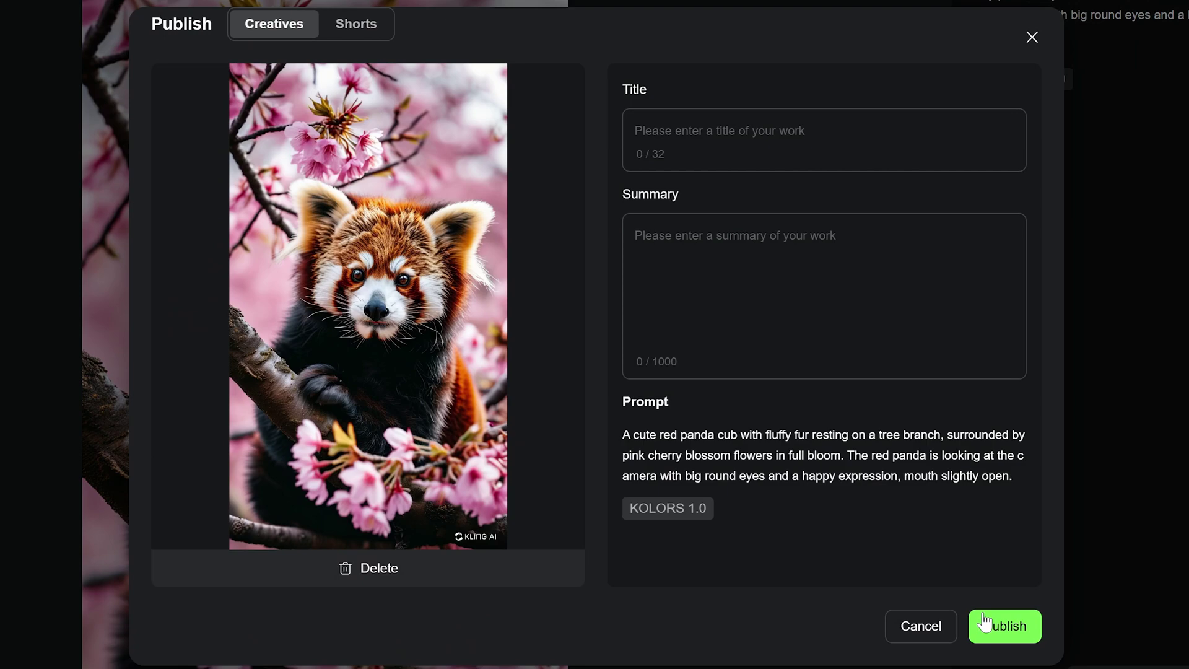
{"action": "left_click", "coordinate": [1032, 39]}
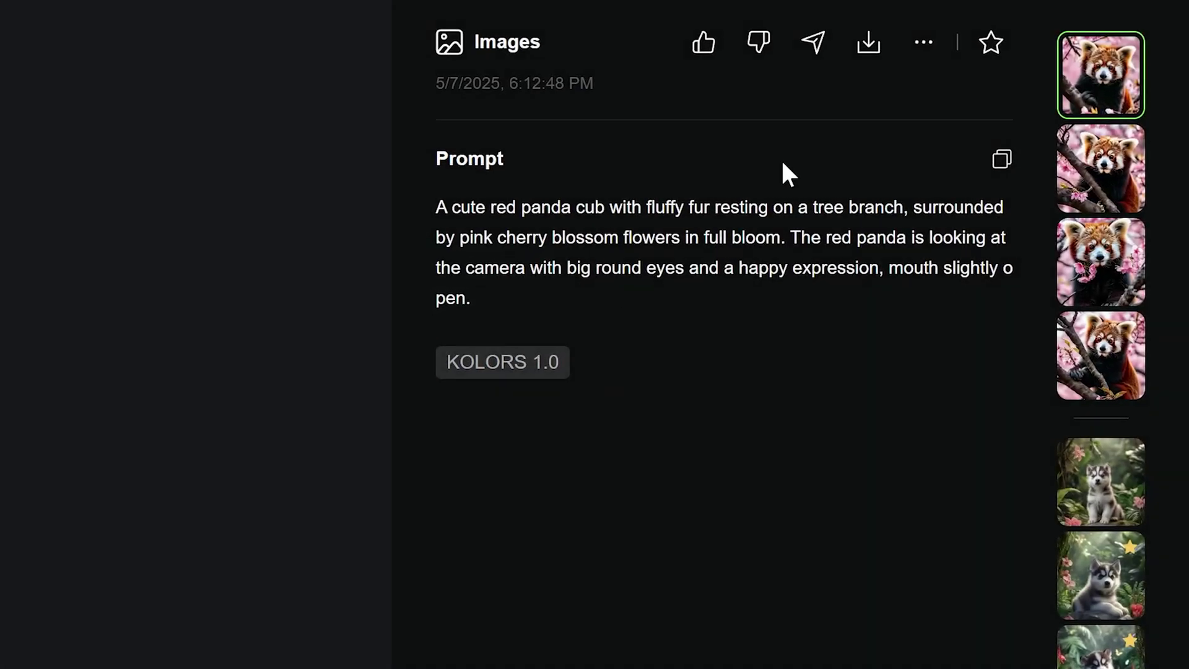
{"action": "mouse_move", "coordinate": [868, 47]}
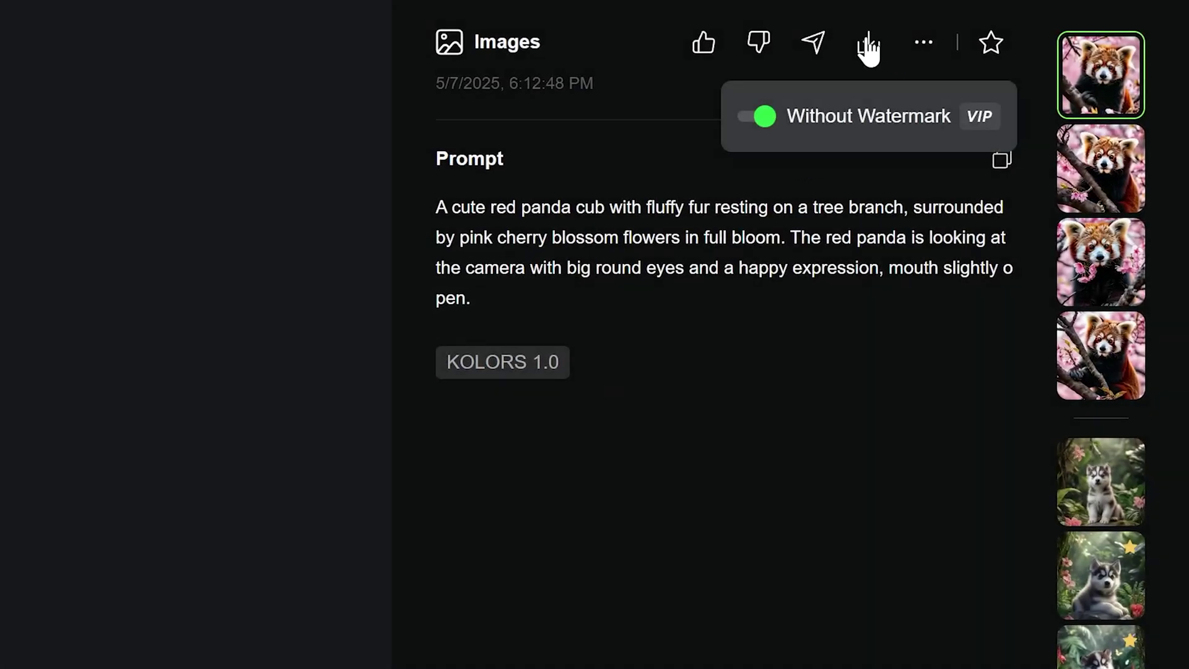
{"action": "left_click", "coordinate": [755, 124]}
{"action": "left_click", "coordinate": [770, 124]}
{"action": "mouse_move", "coordinate": [935, 56]}
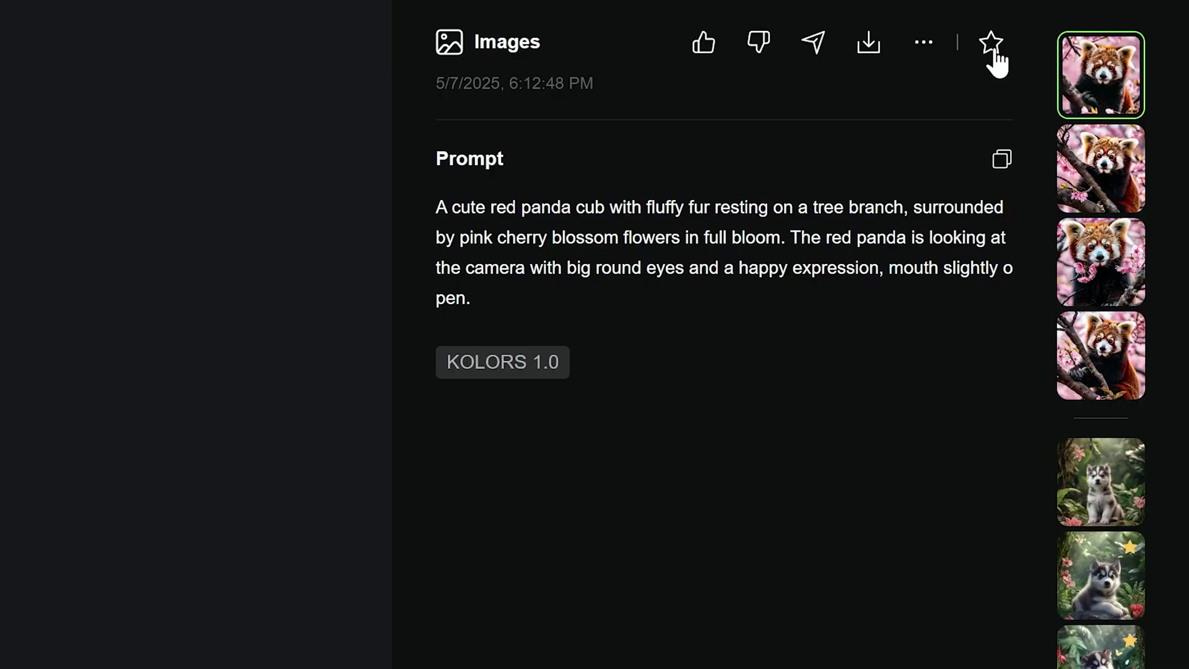
{"action": "scroll", "coordinate": [526, 45], "scroll_direction": "down", "scroll_amount": 10}
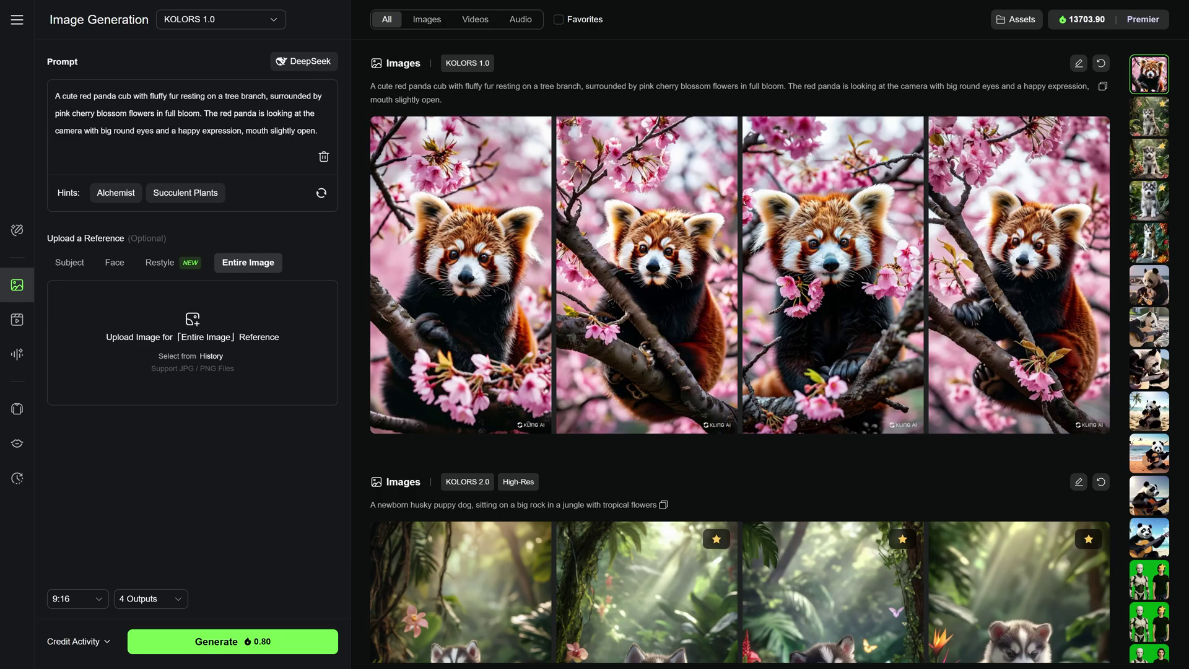
Switch the model to KOLORS 1.5 and generate the red panda prompt
{"action": "left_click", "coordinate": [243, 30]}
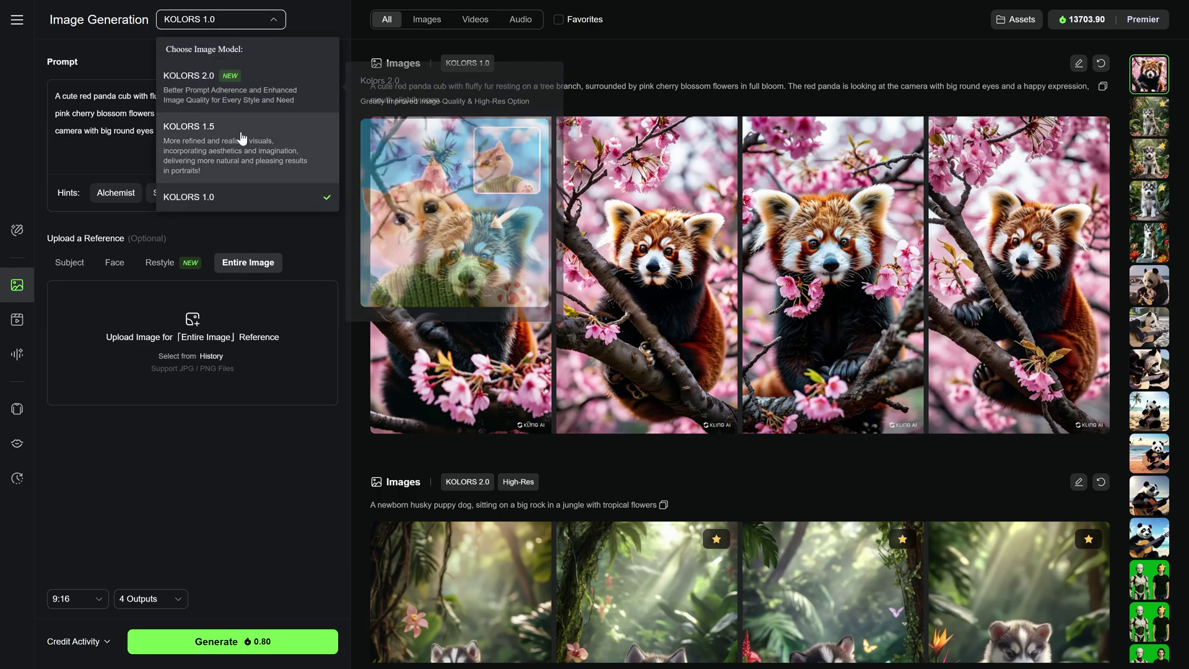
{"action": "left_click", "coordinate": [241, 133]}
{"action": "key", "text": "Return"}
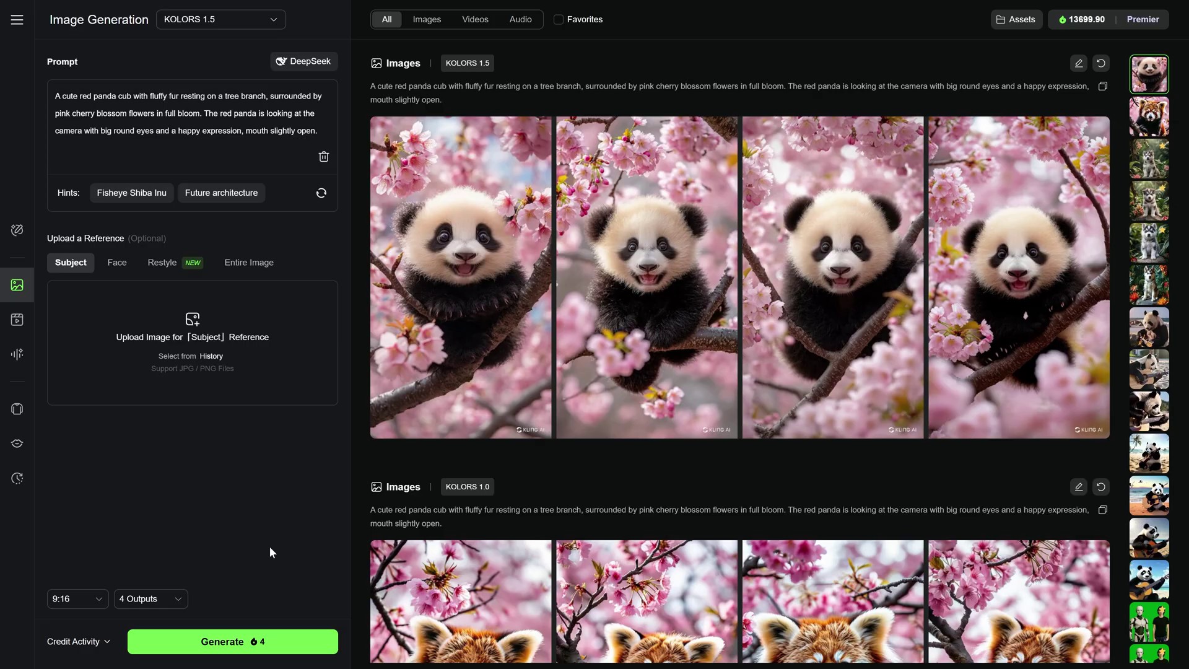
Open the first result and leave the feedback 'got a normal panda'
{"action": "mouse_move", "coordinate": [501, 295]}
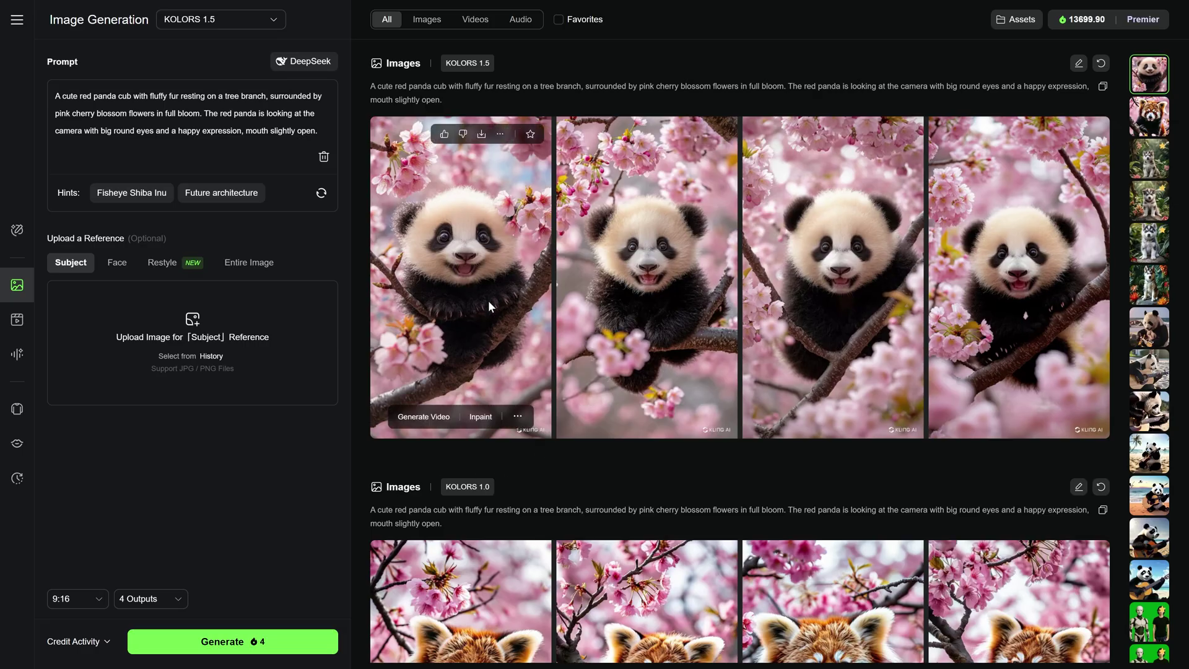
{"action": "left_click", "coordinate": [488, 305]}
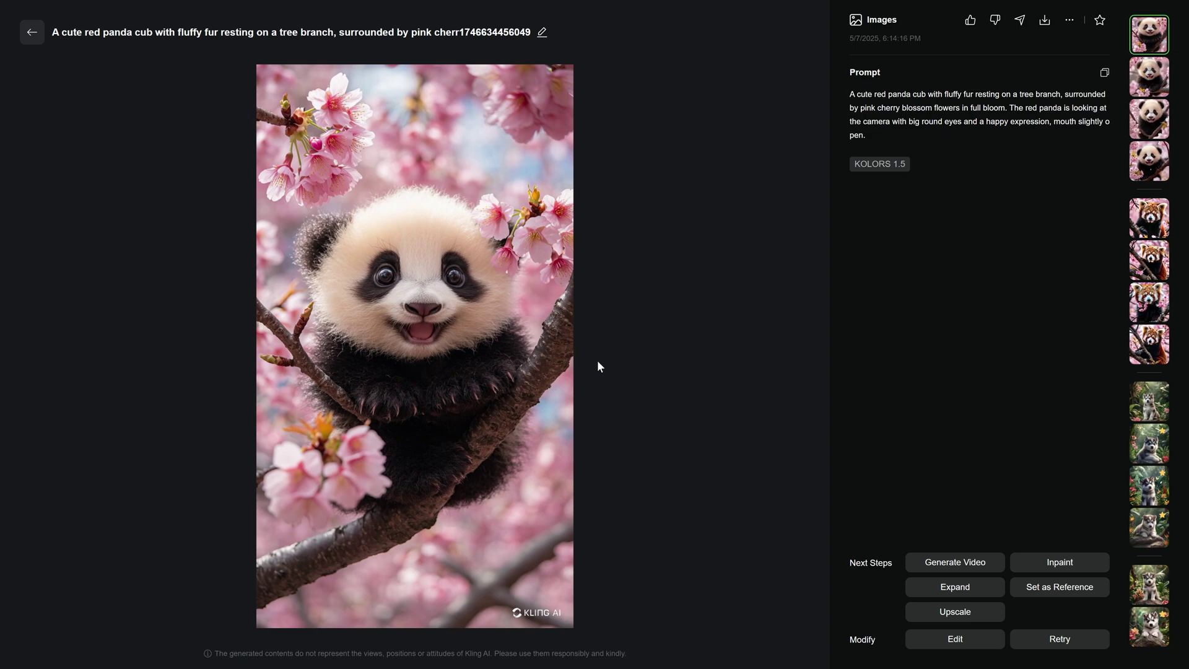
{"action": "left_click", "coordinate": [1145, 81]}
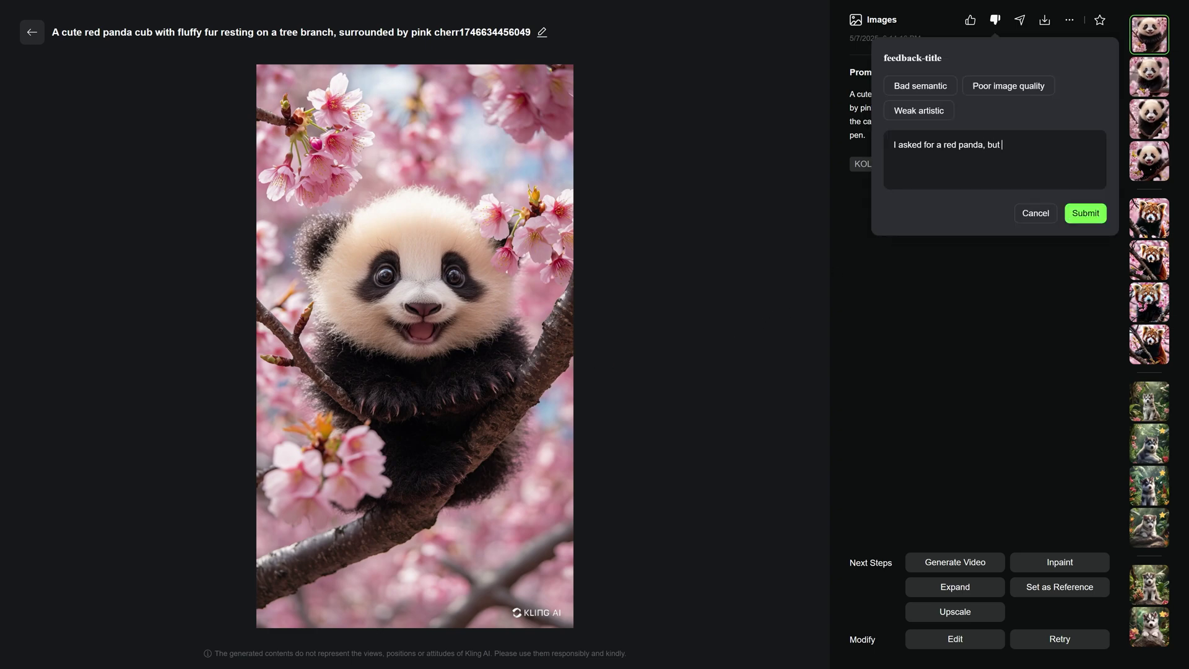
{"action": "type", "text": "got a normal pa"}
{"action": "type", "text": "nda"}
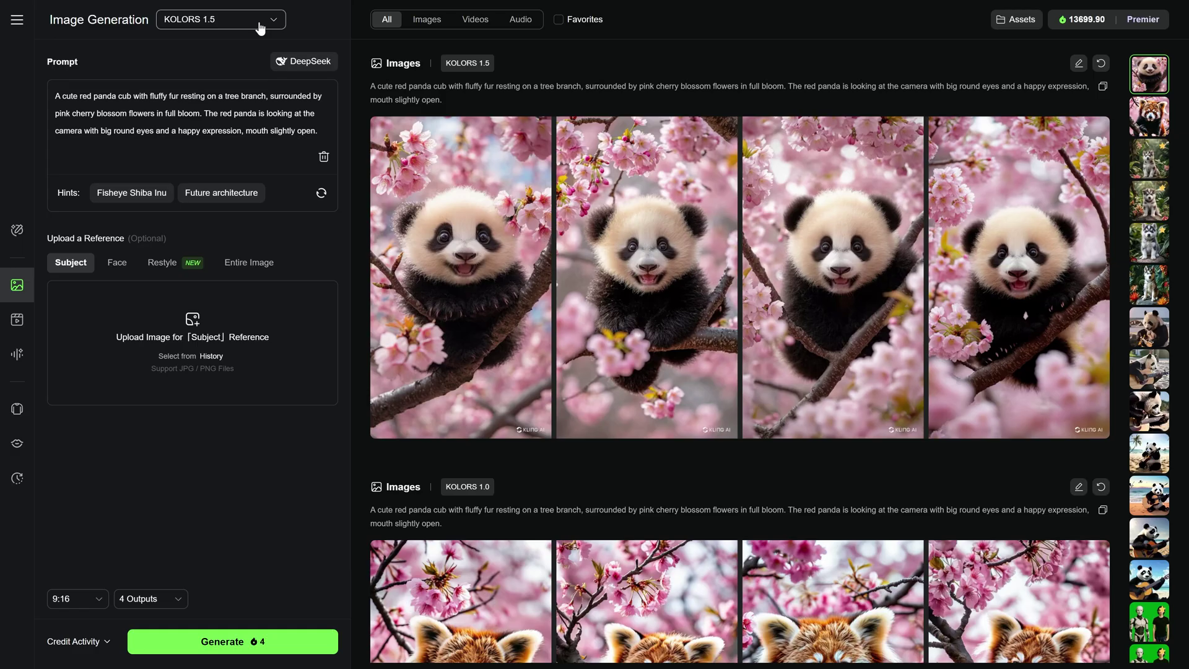
{"action": "left_click", "coordinate": [259, 24]}
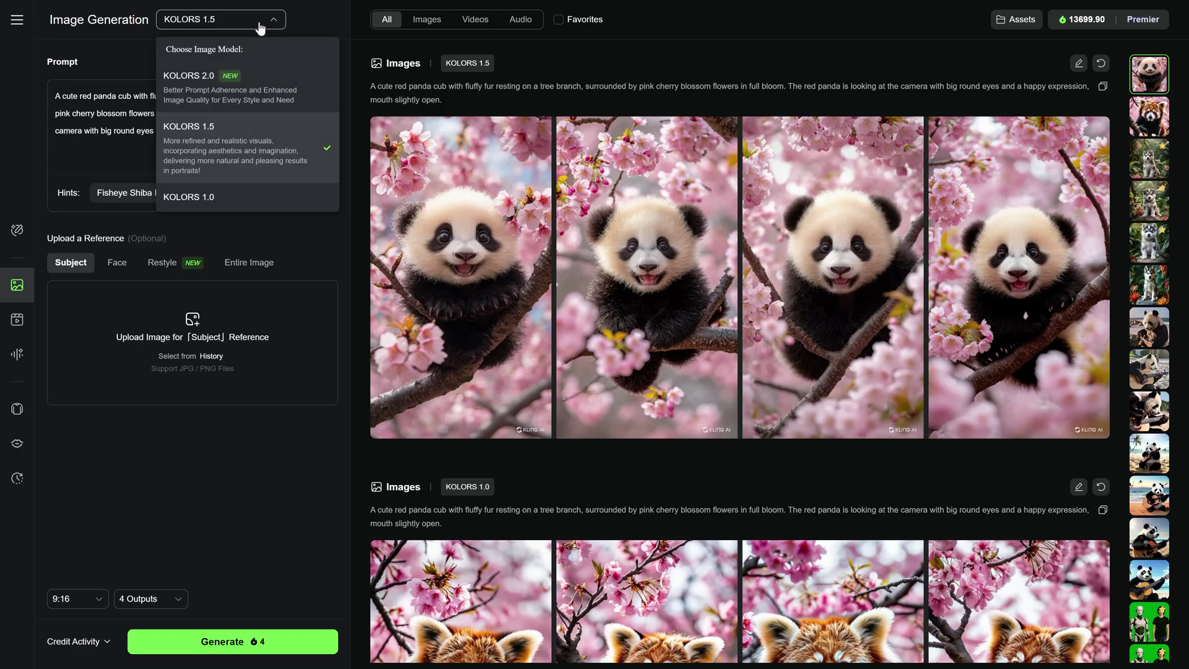
Generate the red panda prompt with KOLORS 2.0 at Standard quality and favorite the first image
{"action": "left_click", "coordinate": [252, 98]}
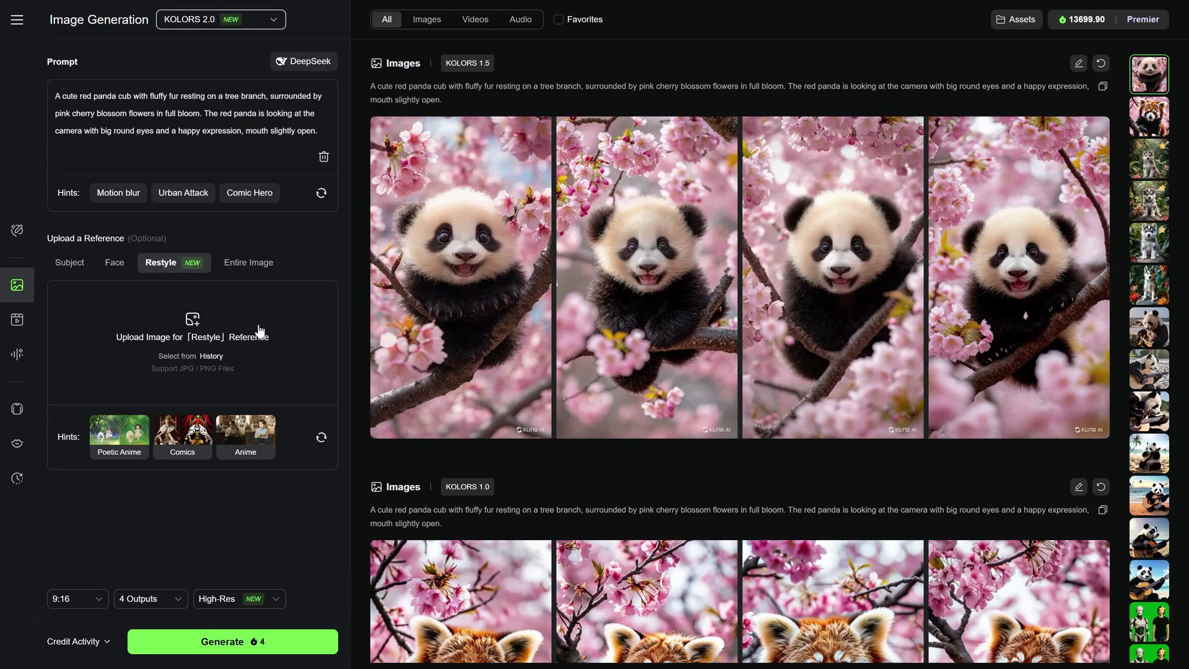
{"action": "left_click", "coordinate": [235, 598]}
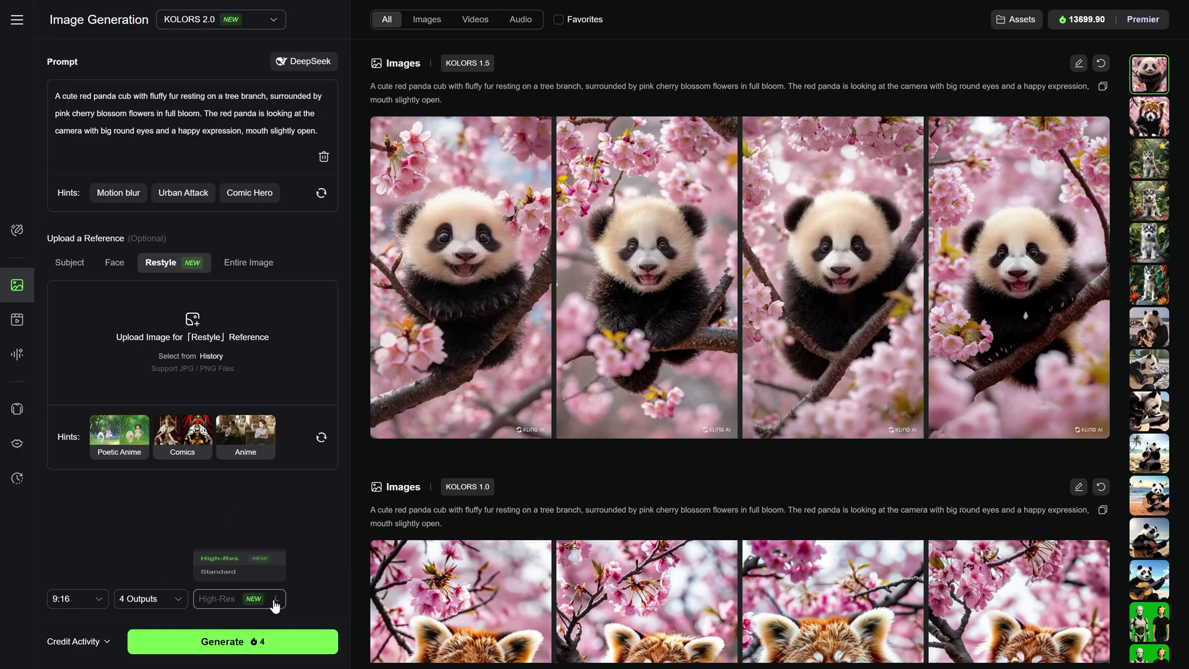
{"action": "left_click", "coordinate": [248, 564]}
{"action": "left_click", "coordinate": [266, 647]}
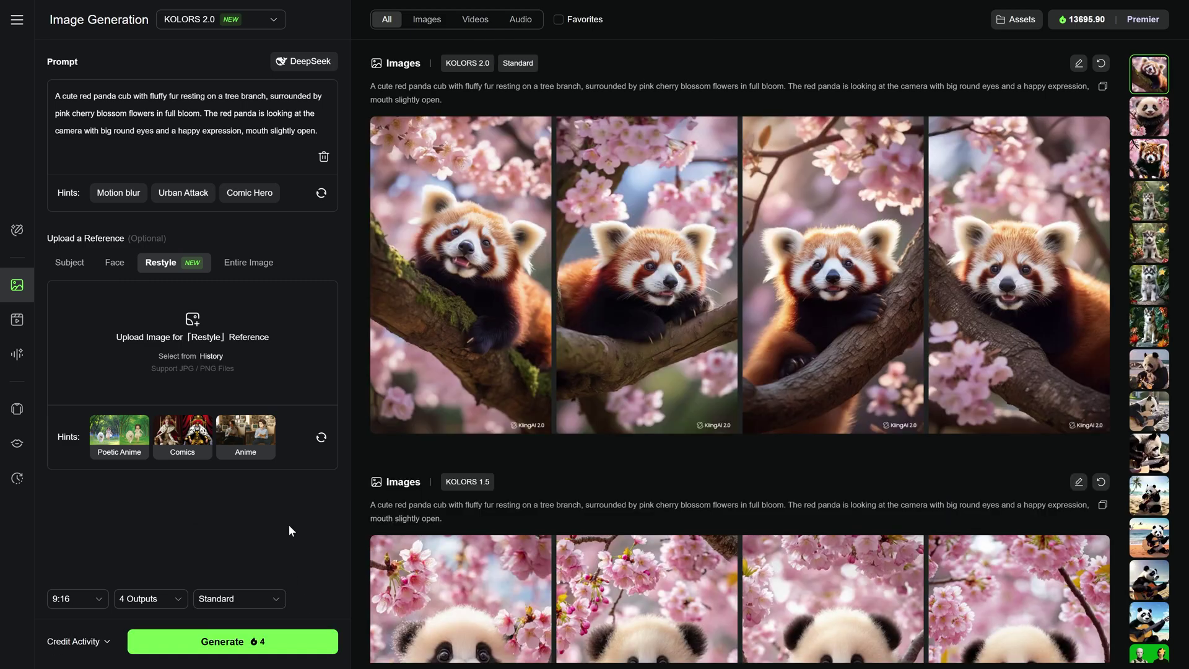
{"action": "left_click", "coordinate": [476, 318]}
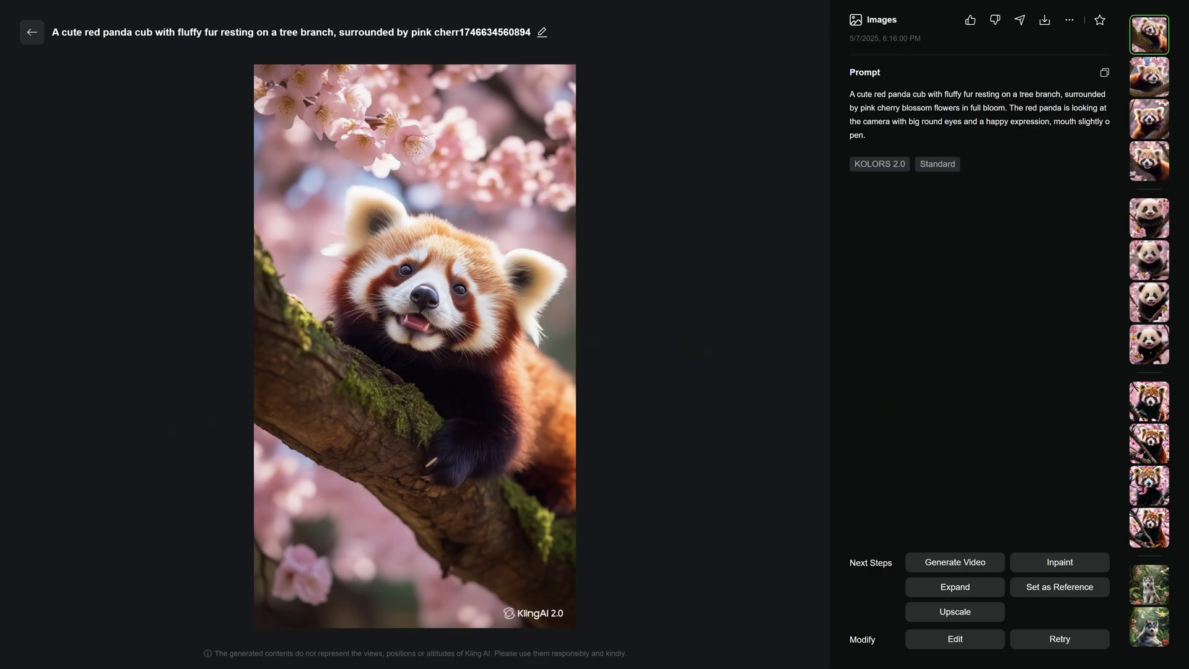
{"action": "left_click", "coordinate": [1100, 20]}
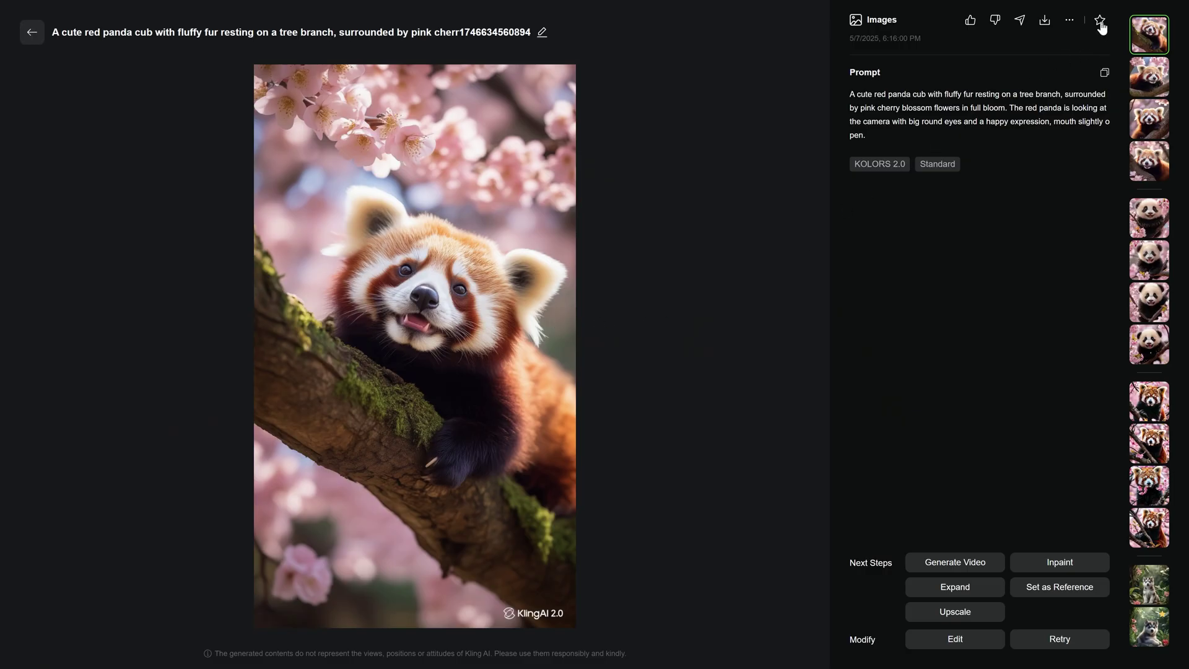
{"action": "left_click", "coordinate": [1149, 85]}
{"action": "key", "text": "Escape"}
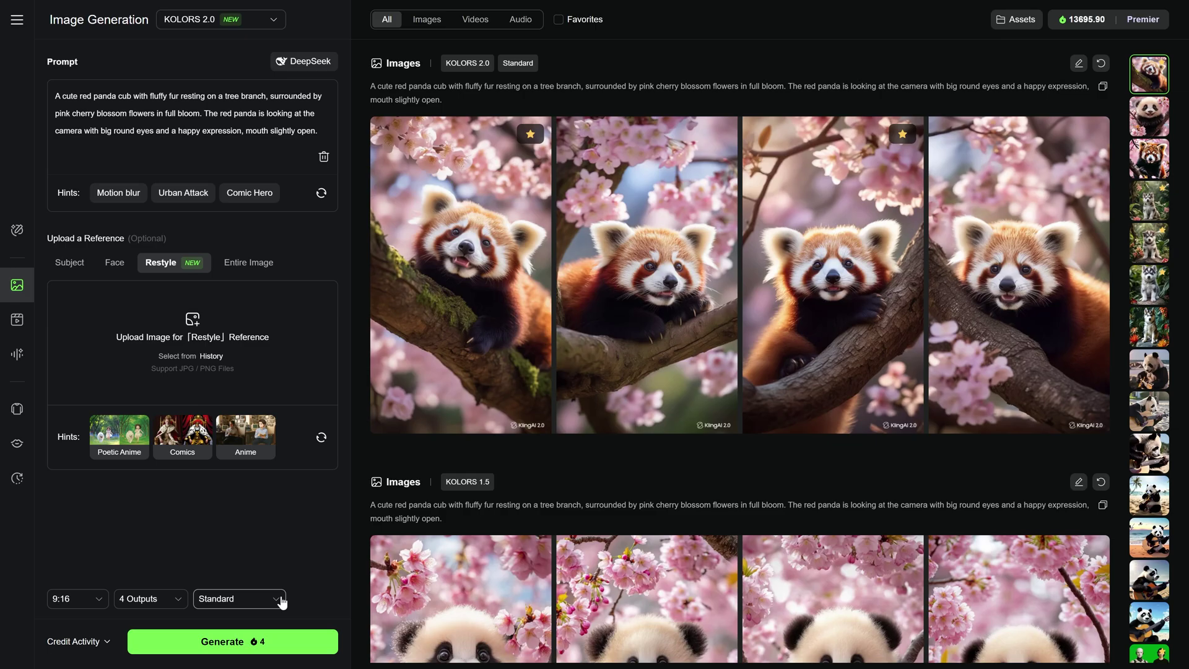
Generate again at High-Res quality, favorite the second image and like the fourth
{"action": "left_click", "coordinate": [276, 599]}
{"action": "left_click", "coordinate": [235, 543]}
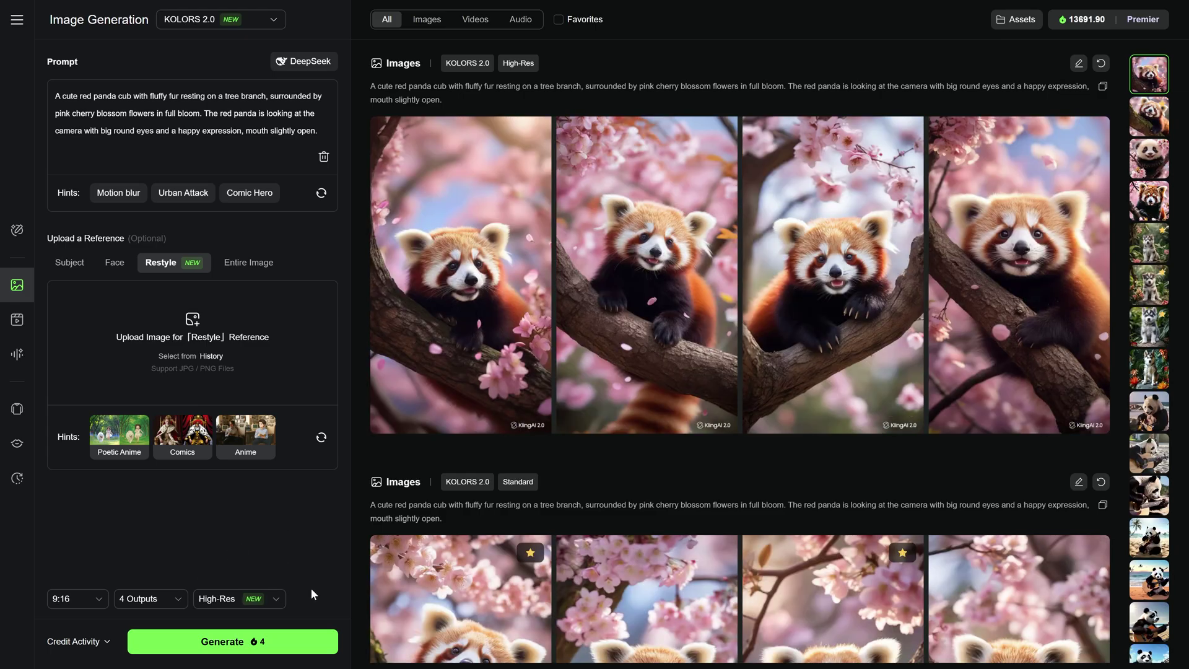
{"action": "left_click", "coordinate": [646, 272]}
{"action": "left_click", "coordinate": [1101, 21]}
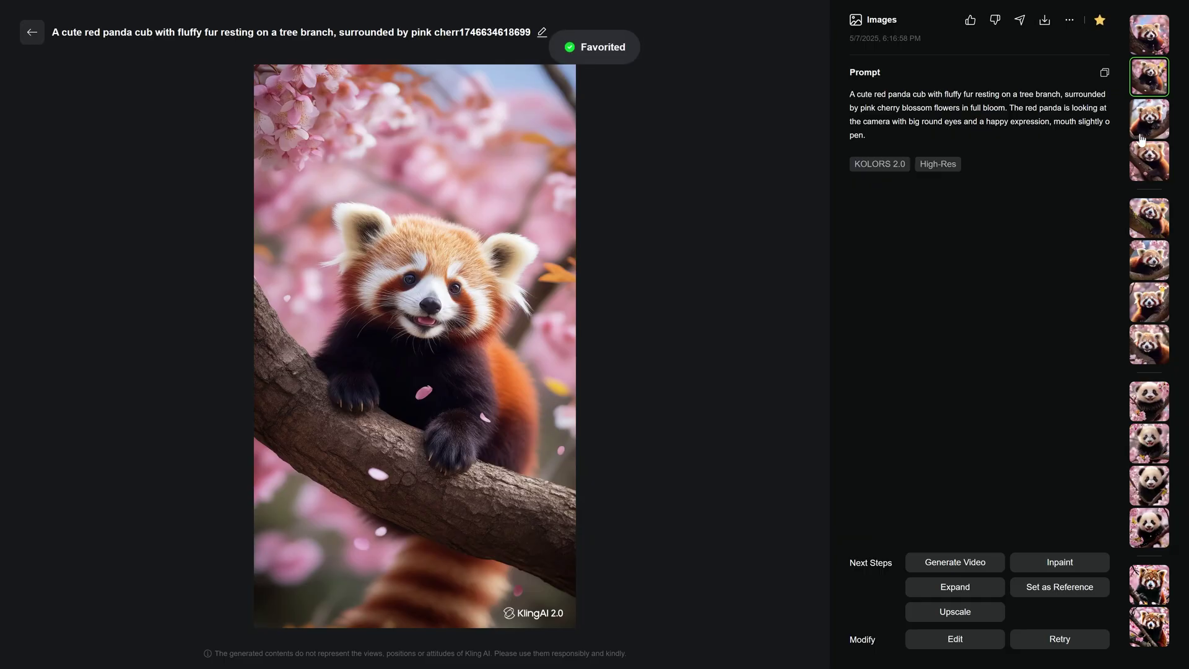
{"action": "key", "text": "Escape"}
{"action": "left_click", "coordinate": [1002, 133]}
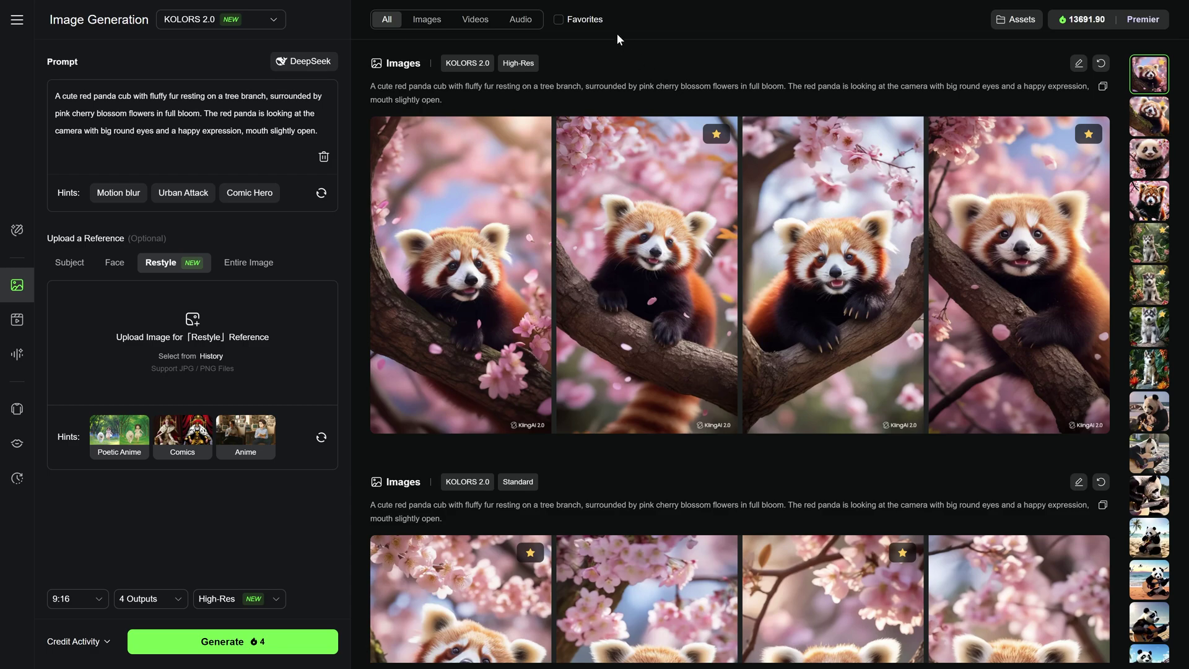
Filter the feed to Favorites and Images, showing the four favorited KOLORS 2.0 red pandas
{"action": "left_click", "coordinate": [559, 20]}
{"action": "left_click", "coordinate": [434, 20]}
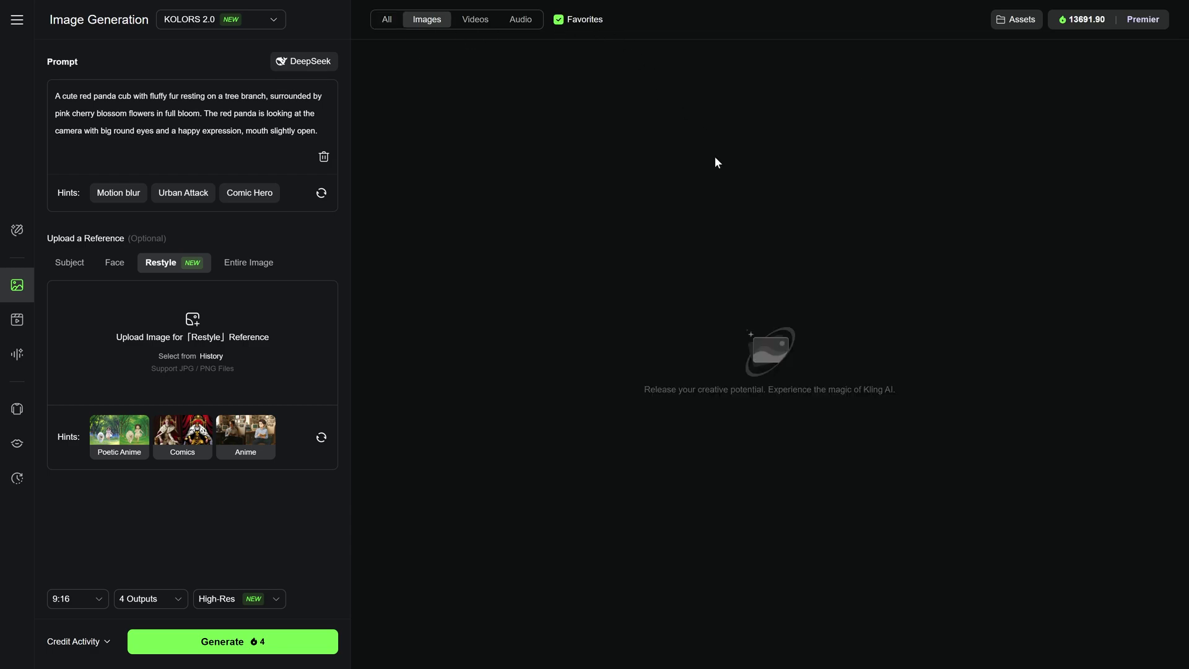
{"action": "scroll", "coordinate": [719, 235], "scroll_direction": "down", "scroll_amount": 1}
{"action": "scroll", "coordinate": [722, 250], "scroll_direction": "down", "scroll_amount": 5}
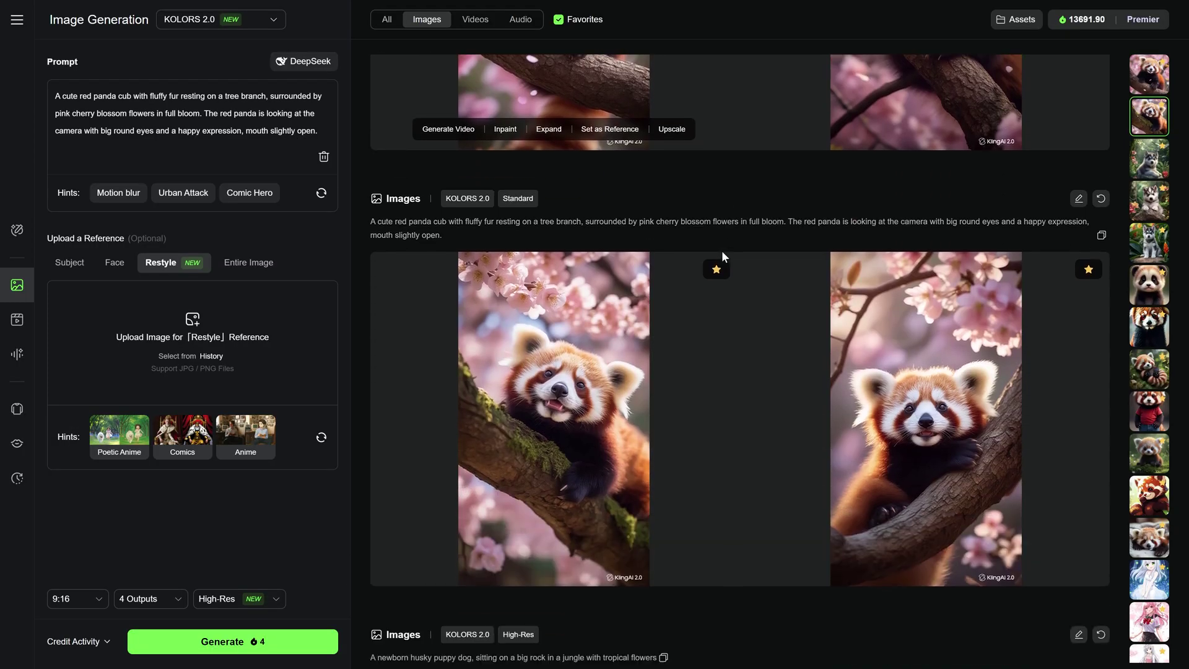
{"action": "scroll", "coordinate": [722, 252], "scroll_direction": "up", "scroll_amount": 7}
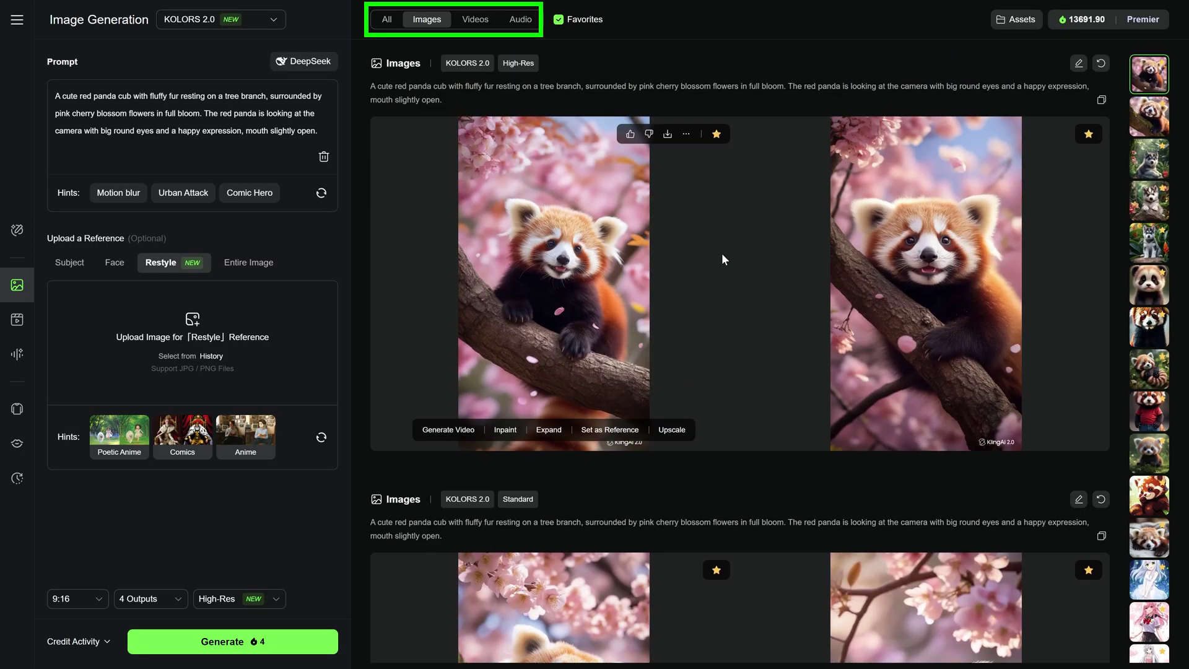